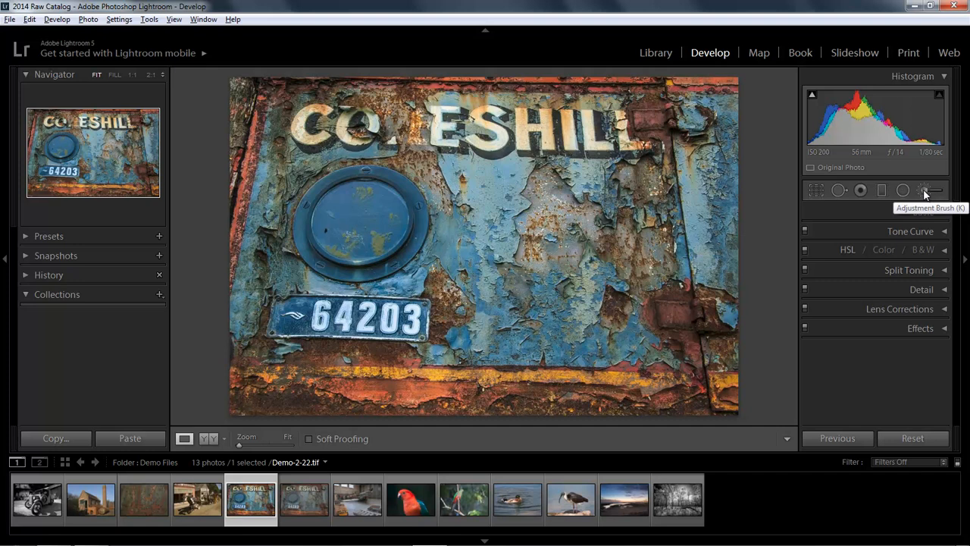
Activate the Adjustment Brush, hide all side panels except the adjustments, collapse the Histogram, and expand the full brush and effect settings.
click(925, 191)
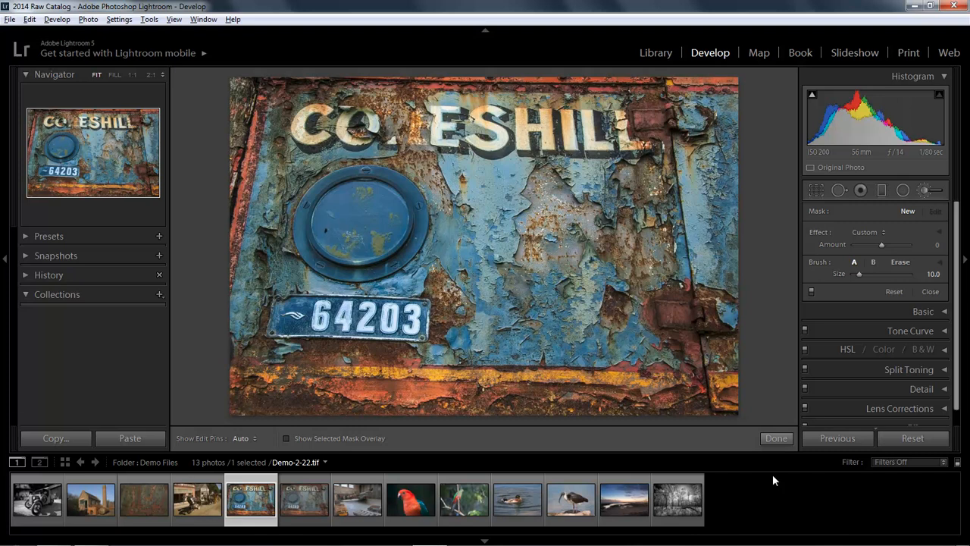
key(shift+Tab)
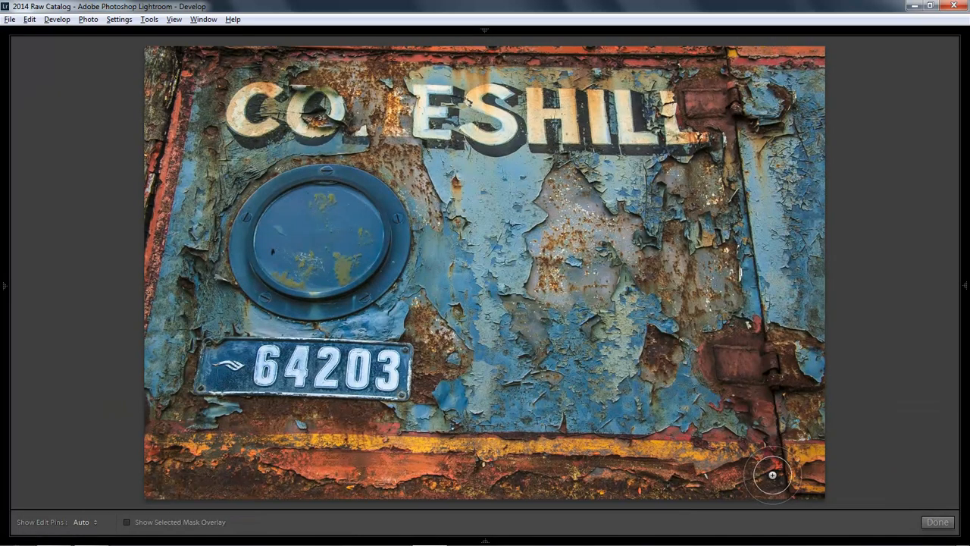
key(F8)
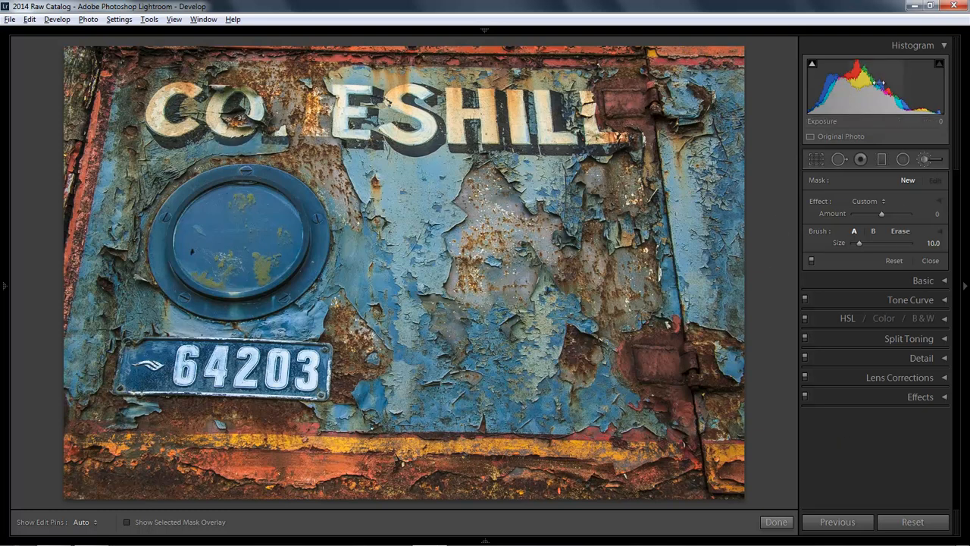
click(944, 47)
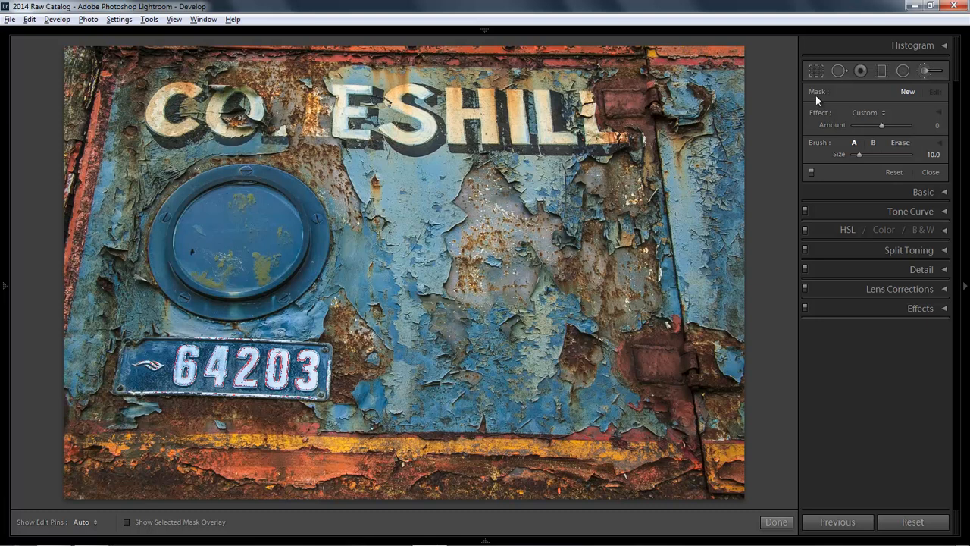
click(940, 145)
click(940, 112)
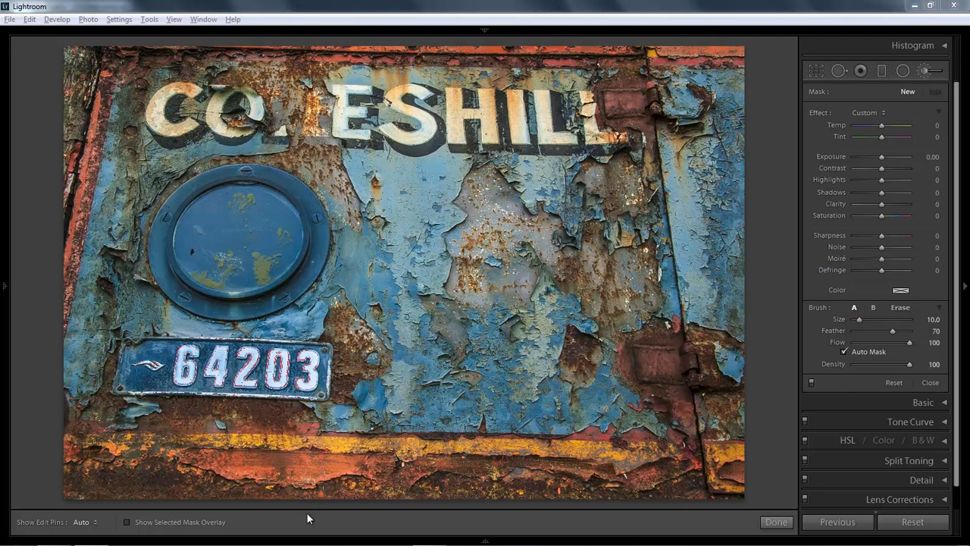
Turn on the selected mask overlay and paint a mask with Feather 70 over the peeled patch at the photo's centre.
click(128, 523)
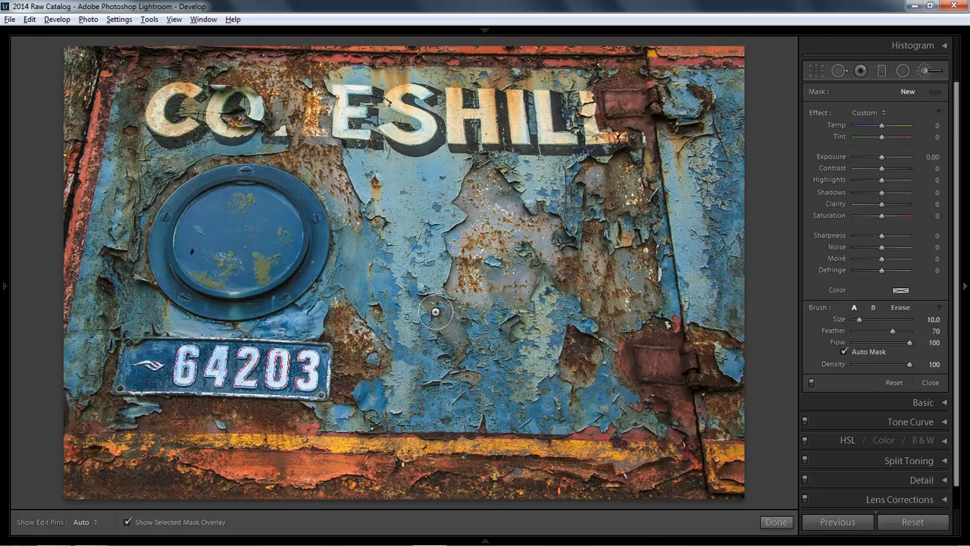
key(h)
mouse_move(356, 241)
mouse_down()
mouse_move(438, 178)
mouse_move(382, 246)
mouse_move(378, 280)
mouse_move(477, 212)
mouse_move(421, 286)
mouse_move(461, 282)
mouse_move(504, 246)
mouse_move(461, 339)
mouse_move(535, 257)
mouse_move(506, 334)
mouse_move(545, 322)
mouse_up()
key(h)
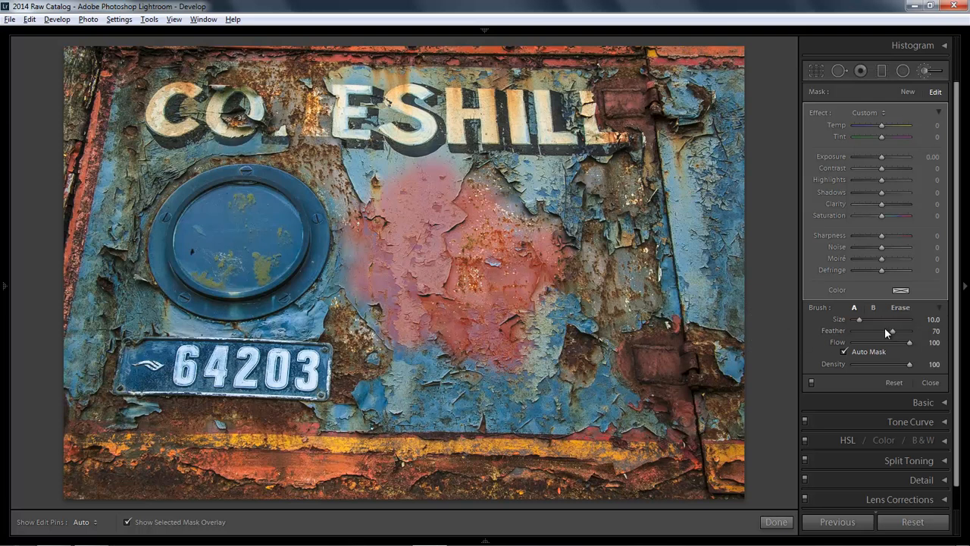
Set the brush Feather to 0 and paint hard-edged vertical strokes down the rusty hinge side of the photo.
drag(894, 330, 835, 334)
key(h)
drag(639, 230, 638, 386)
mouse_move(658, 199)
mouse_down()
mouse_move(671, 222)
mouse_move(666, 398)
mouse_move(685, 327)
mouse_move(690, 214)
mouse_move(691, 398)
mouse_up()
key(h)
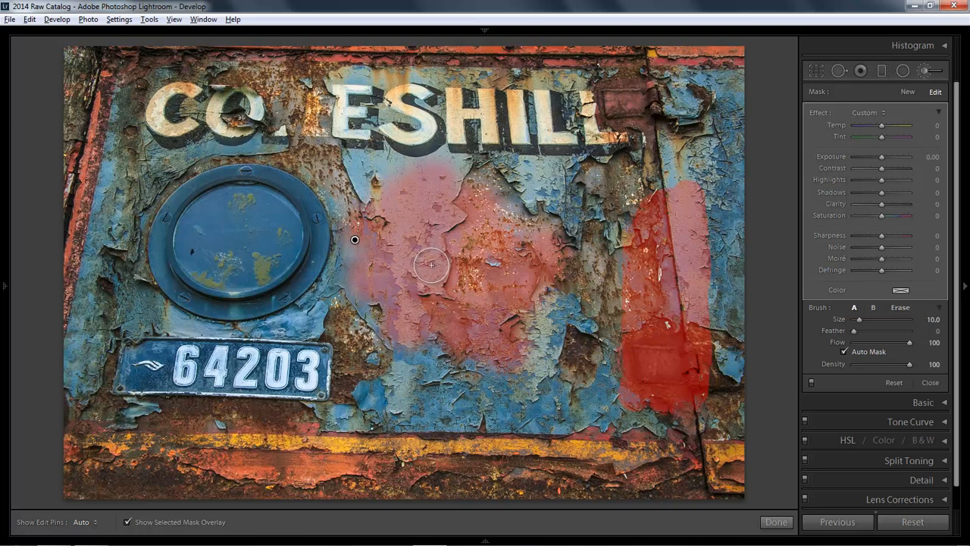
Set the brush Feather to 100 and paint a new, separate mask over the photo's upper-left corner.
drag(853, 331, 910, 331)
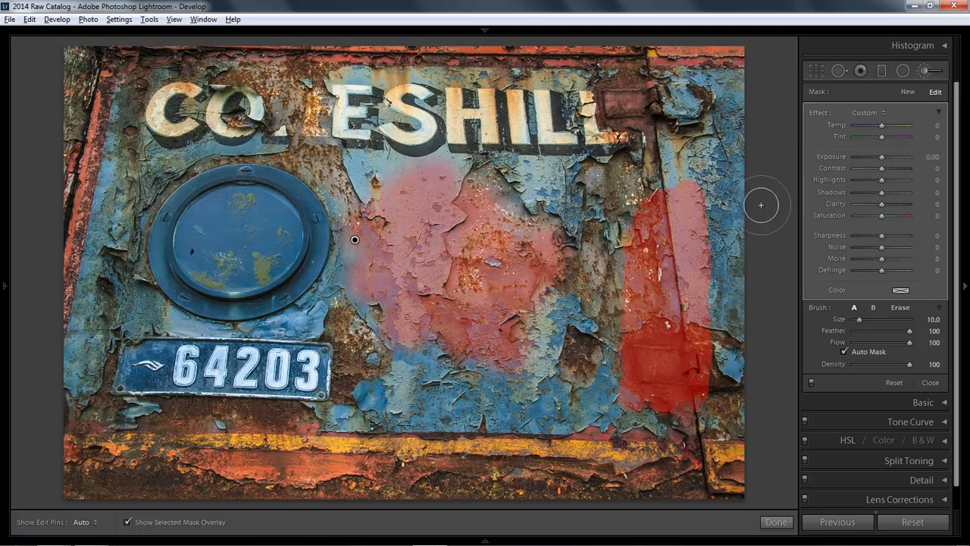
click(907, 93)
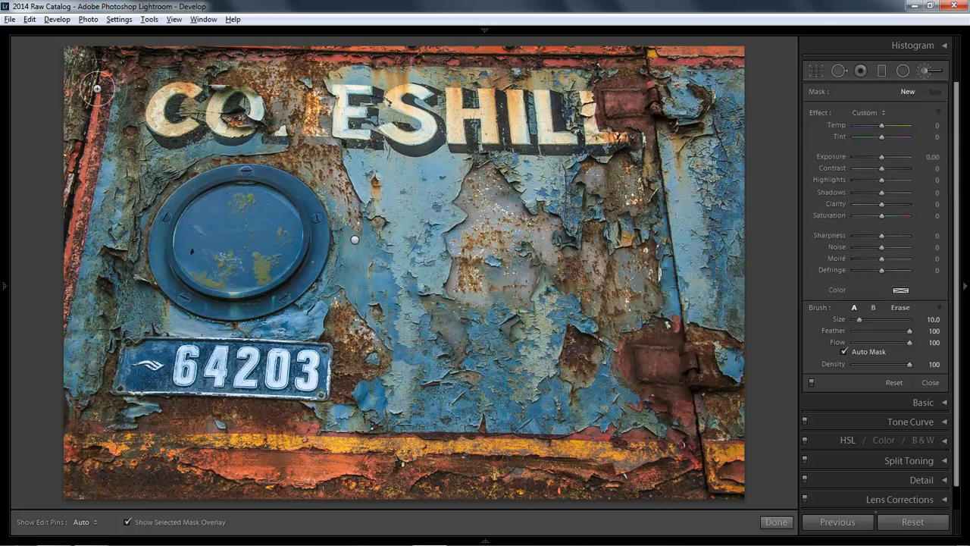
mouse_move(74, 86)
mouse_down()
mouse_move(144, 65)
mouse_move(63, 101)
mouse_move(172, 65)
mouse_move(66, 146)
mouse_move(174, 77)
mouse_move(78, 156)
mouse_move(229, 59)
mouse_move(93, 163)
mouse_up()
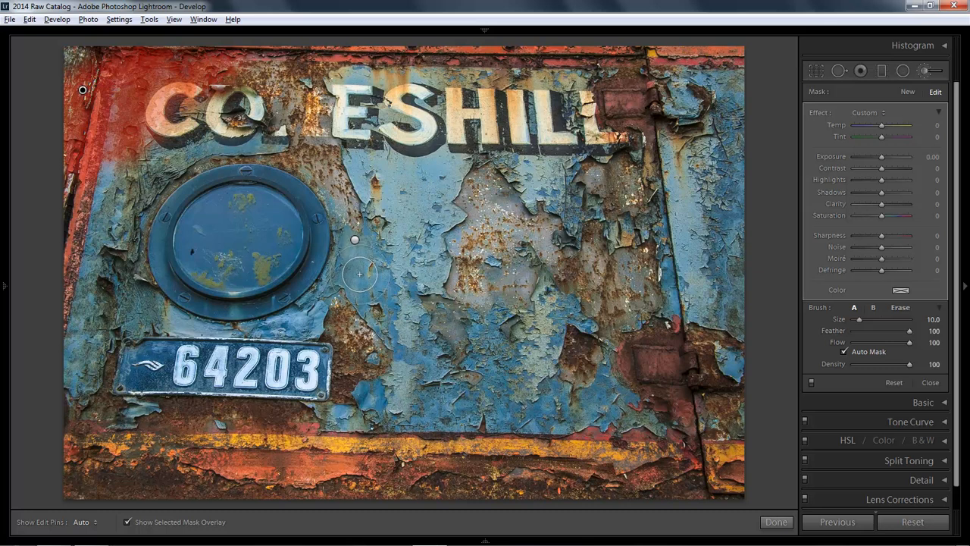
Check the central mask's coverage, then paint another new mask over the blue paint and yellow stripe near the photo's lower right.
click(354, 241)
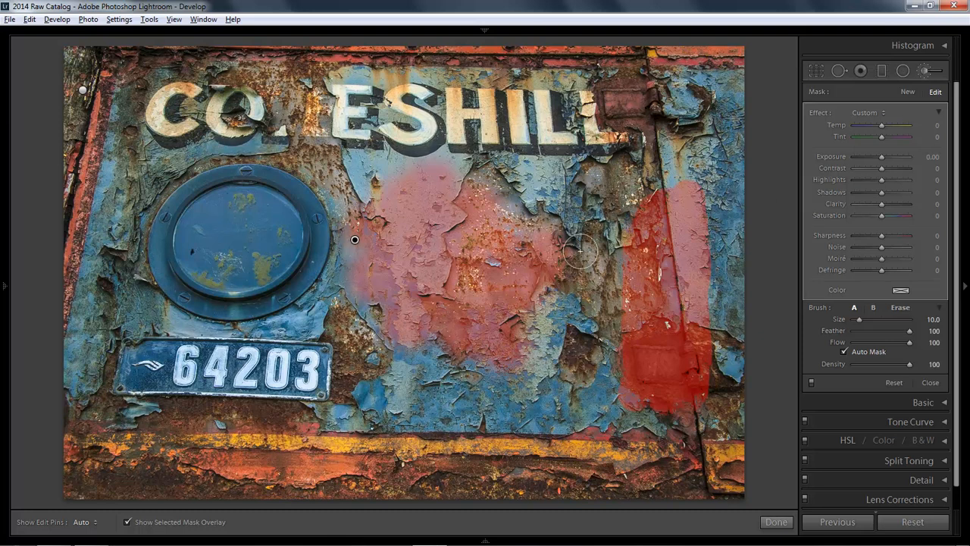
click(908, 92)
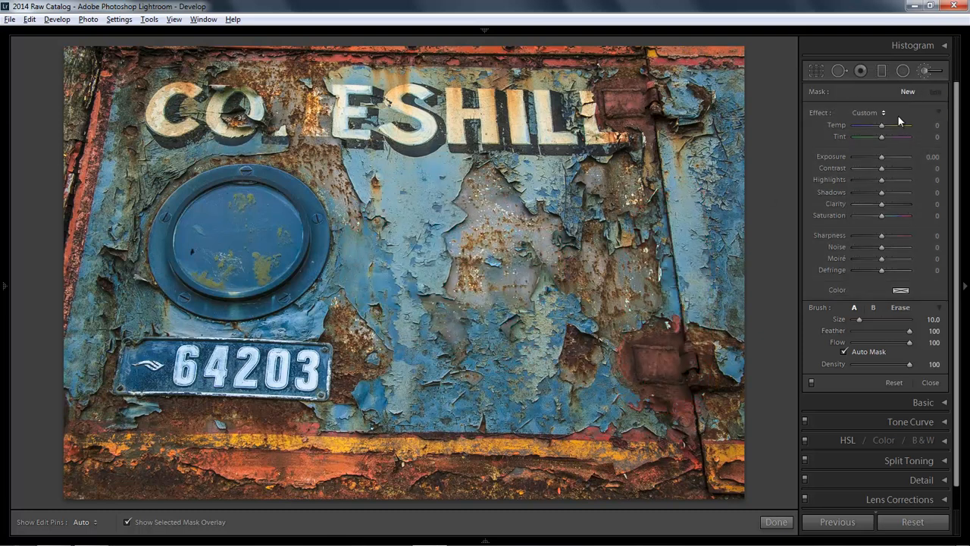
key(h)
mouse_move(591, 377)
mouse_down()
mouse_move(446, 443)
mouse_move(624, 400)
mouse_move(511, 442)
mouse_move(521, 452)
mouse_move(635, 442)
mouse_move(504, 459)
mouse_move(588, 441)
mouse_up()
key(h)
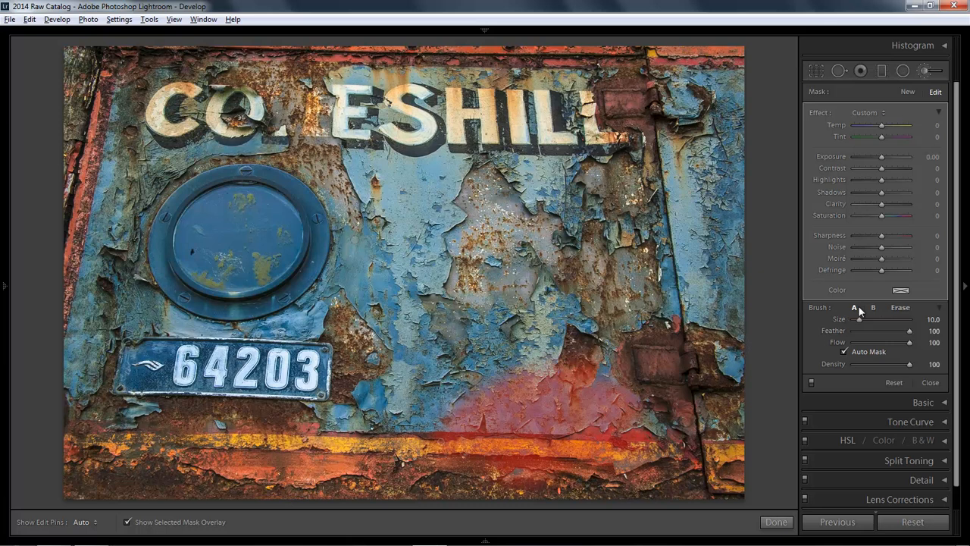
Switch to the Erase brush and lower its Flow to 14 for erasing the lower-right mask gradually.
click(901, 309)
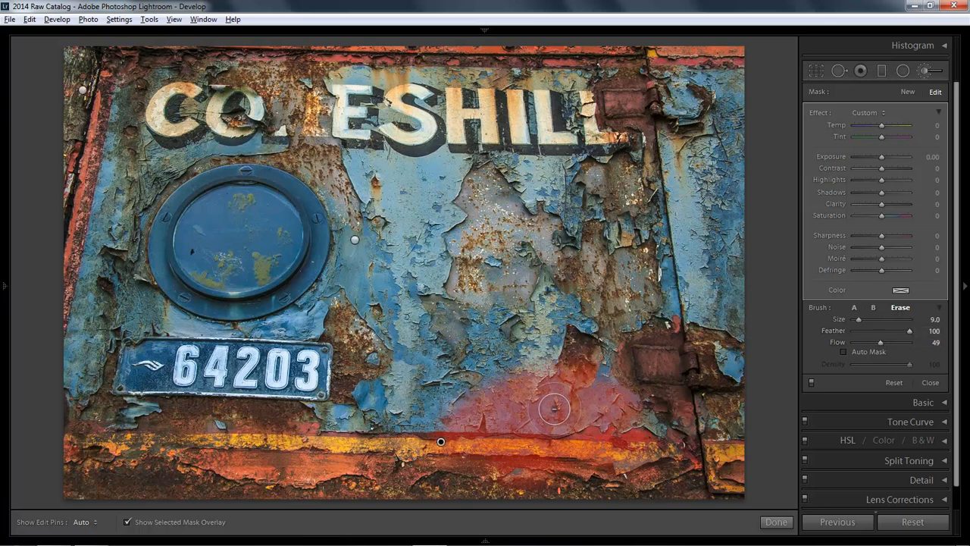
drag(880, 343, 860, 344)
key(h)
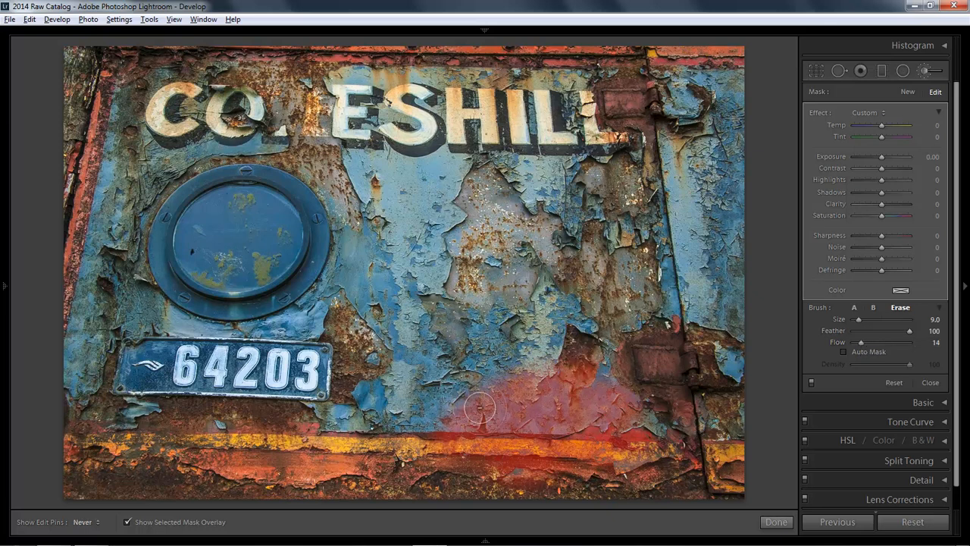
Set the Erase brush Flow to 100 and erase the whole lower-right mask.
key(h)
drag(860, 341, 912, 341)
key(h)
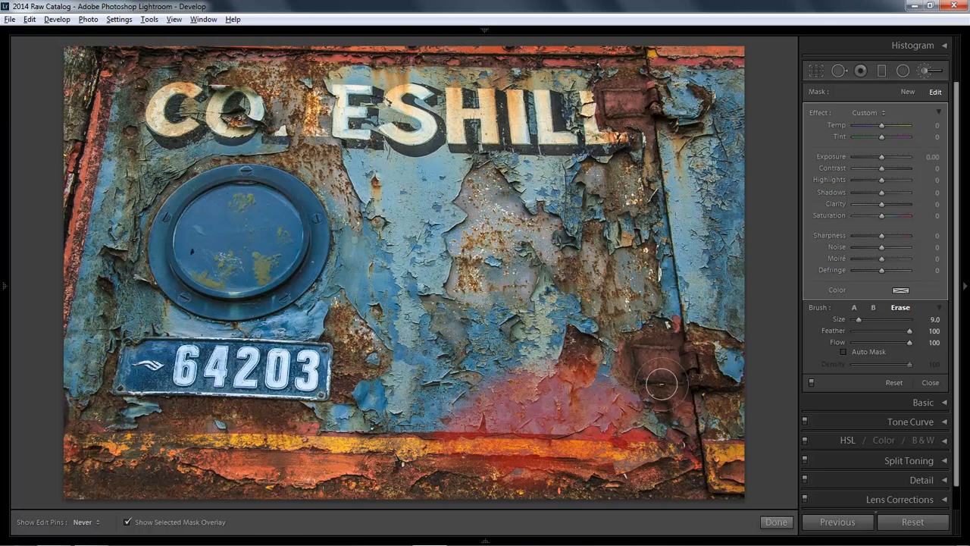
mouse_move(647, 418)
mouse_down()
mouse_move(500, 437)
mouse_move(508, 448)
mouse_move(594, 466)
mouse_move(440, 482)
mouse_move(633, 476)
mouse_move(414, 420)
mouse_move(663, 422)
mouse_up()
key(h)
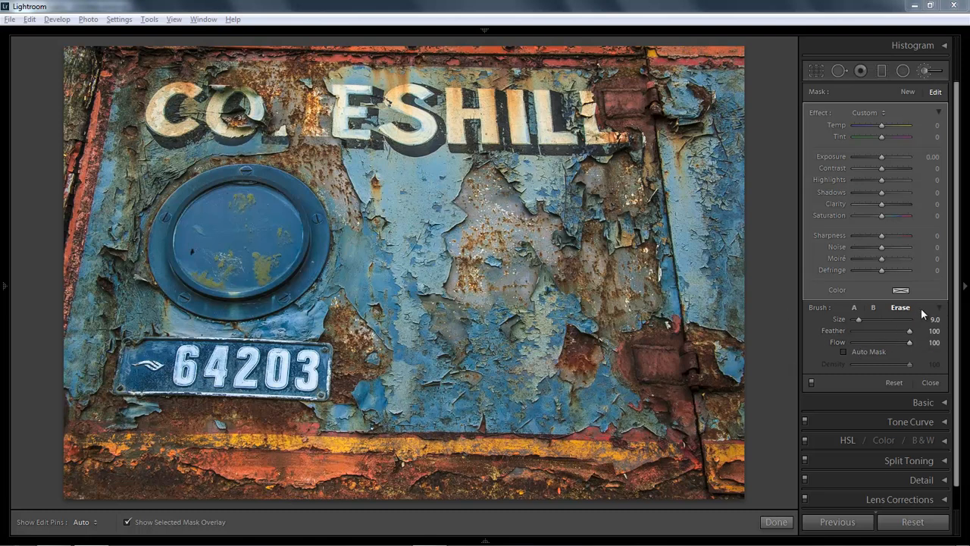
Return to brush A and repaint the mask over the lower-right blue paint and yellow stripe.
click(854, 309)
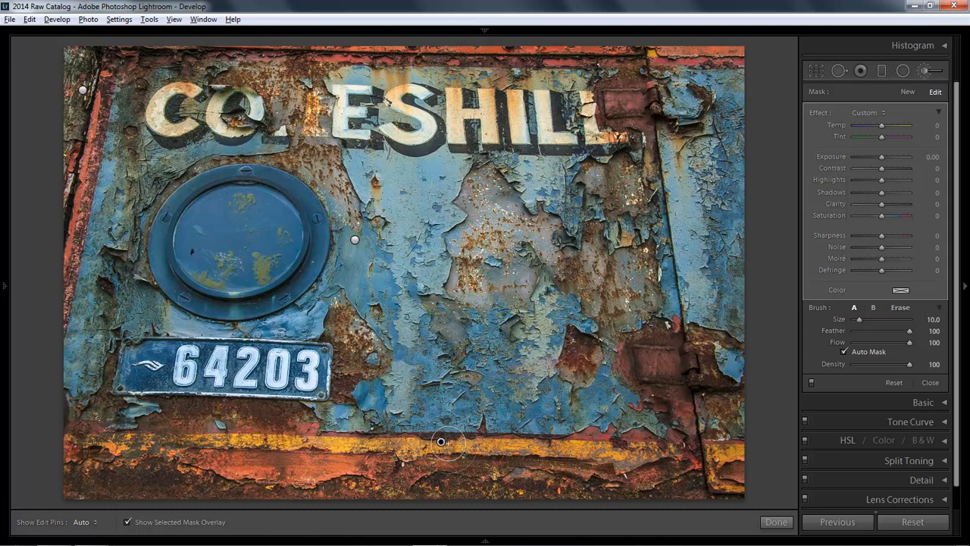
key(h)
mouse_move(524, 426)
mouse_down()
mouse_move(646, 417)
mouse_move(431, 452)
mouse_move(646, 441)
mouse_move(485, 457)
mouse_move(543, 454)
mouse_up()
key(h)
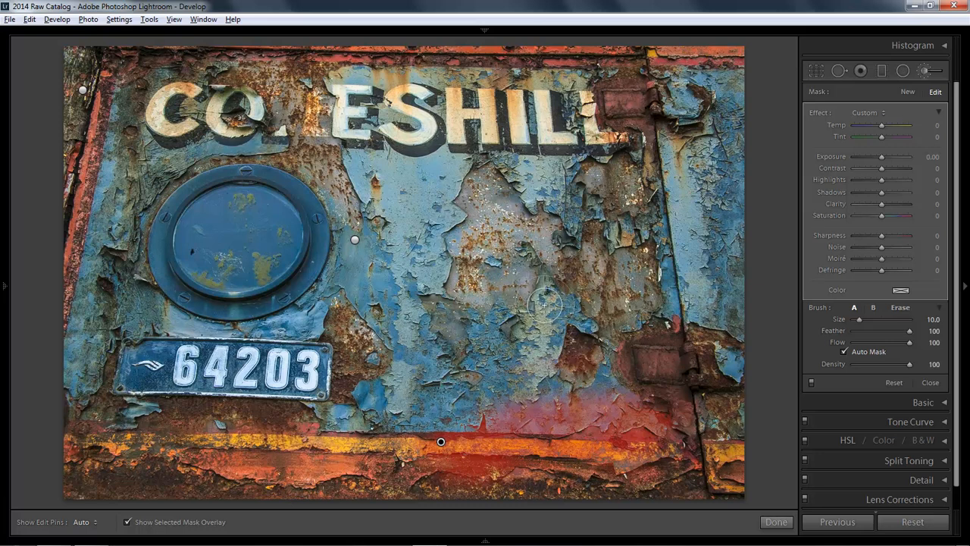
Paint a hard-edged stroke above the central peeled patch with brush B at size 5, then compare the A and B brush settings.
click(873, 307)
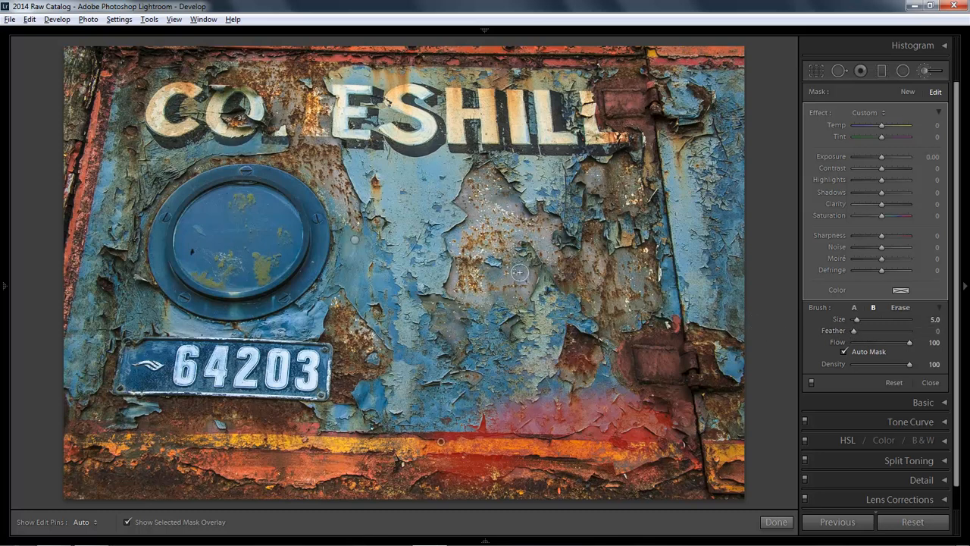
key(h)
mouse_move(481, 177)
mouse_down()
mouse_move(402, 197)
mouse_move(479, 182)
mouse_move(425, 200)
mouse_move(464, 210)
mouse_up()
click(854, 307)
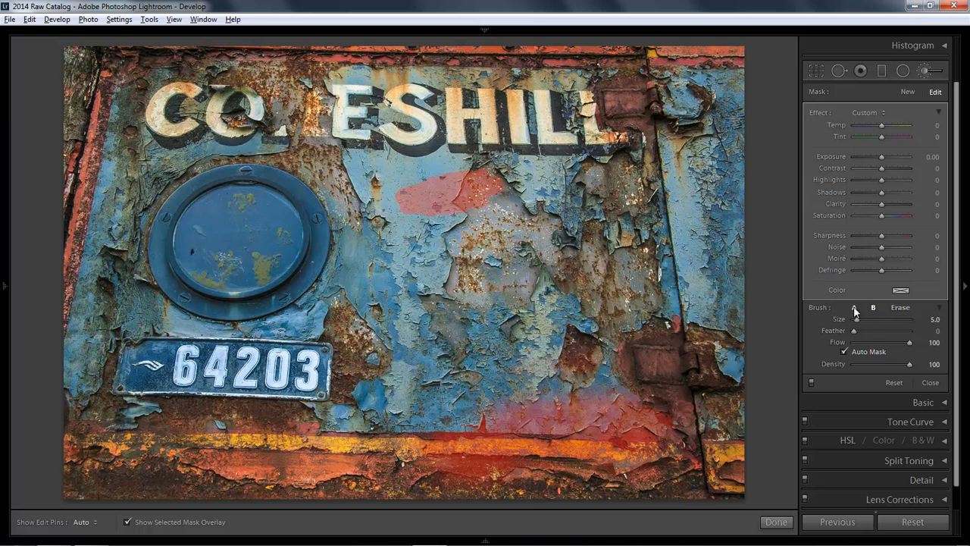
click(873, 308)
click(854, 307)
Delete the lower-right mask, then select and delete the mask over the central peeled patch.
key(Delete)
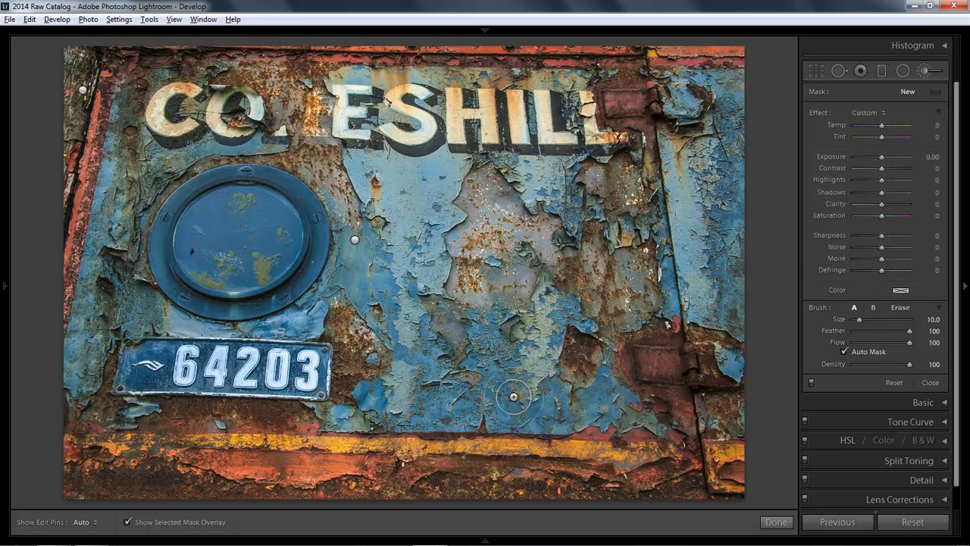
click(354, 240)
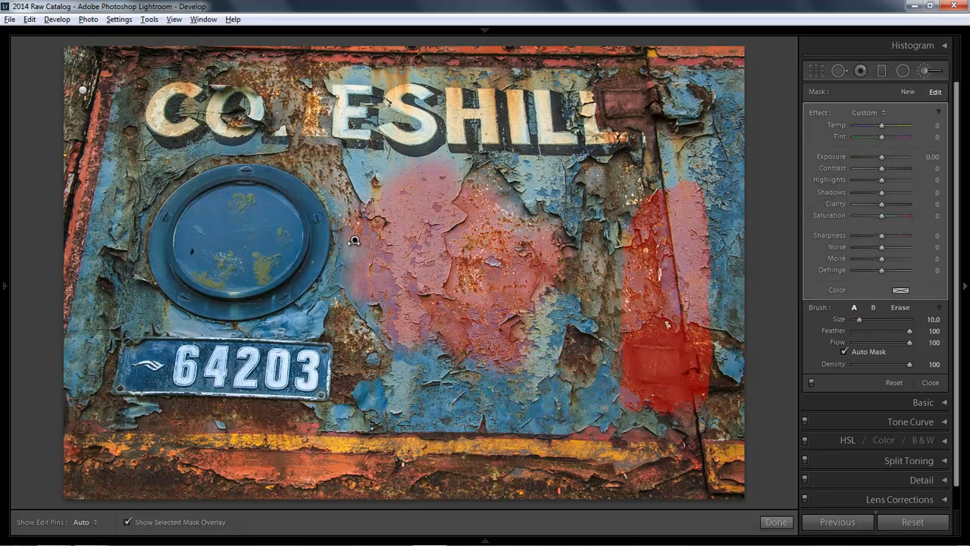
key(Delete)
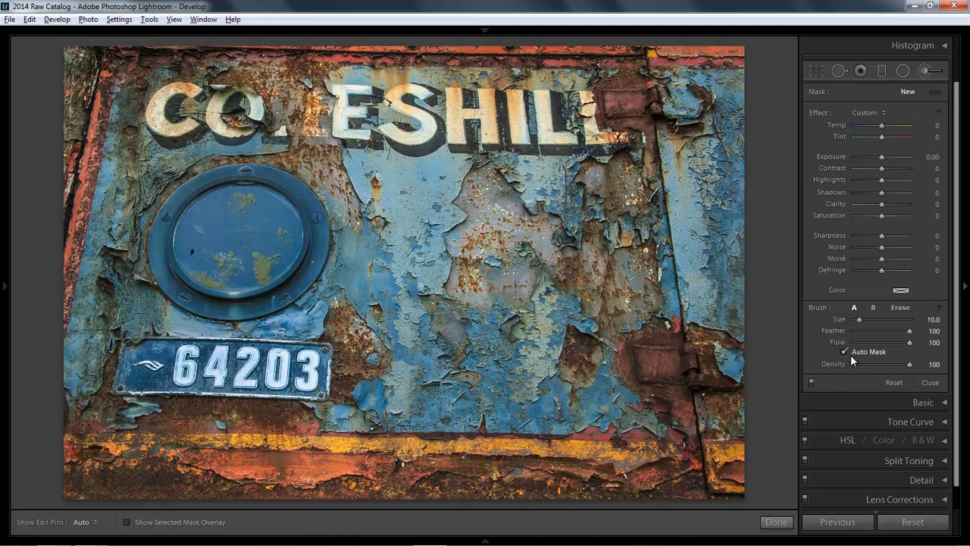
Delete the mask pinned at the centre of the round blue cover.
key(h)
key(h)
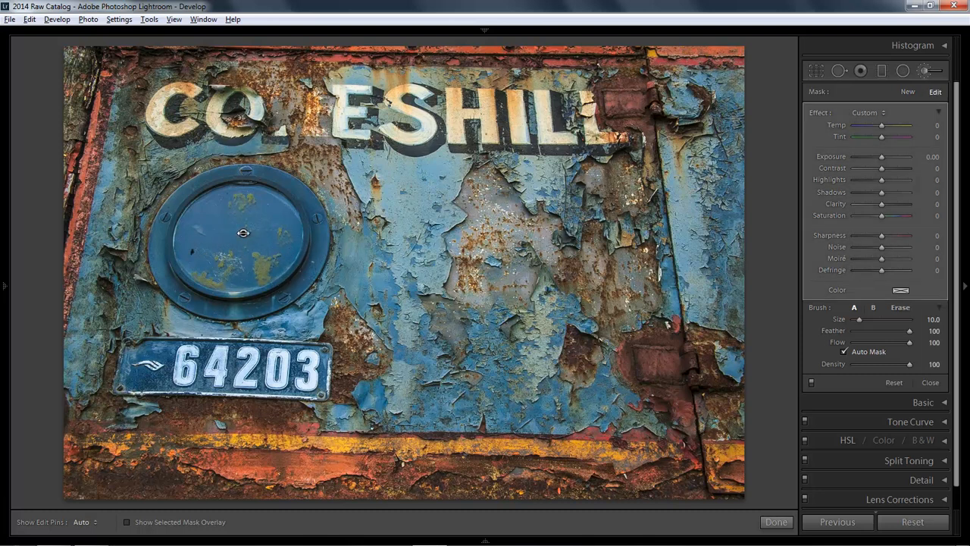
mouse_move(243, 233)
key(Delete)
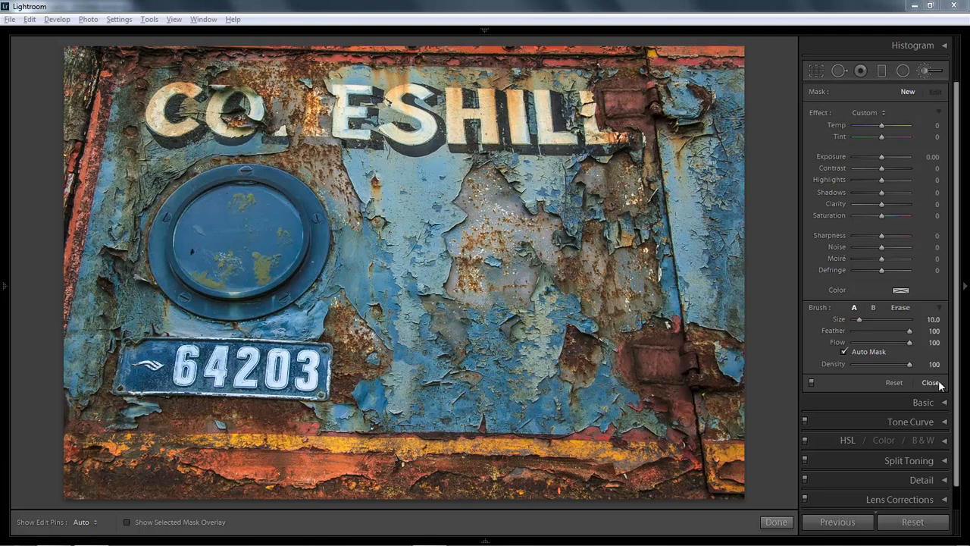
Close the Adjustment Brush, set the whole photo's Vibrance to +84, and strongly raise its Saturation in the Basic adjustments.
click(930, 382)
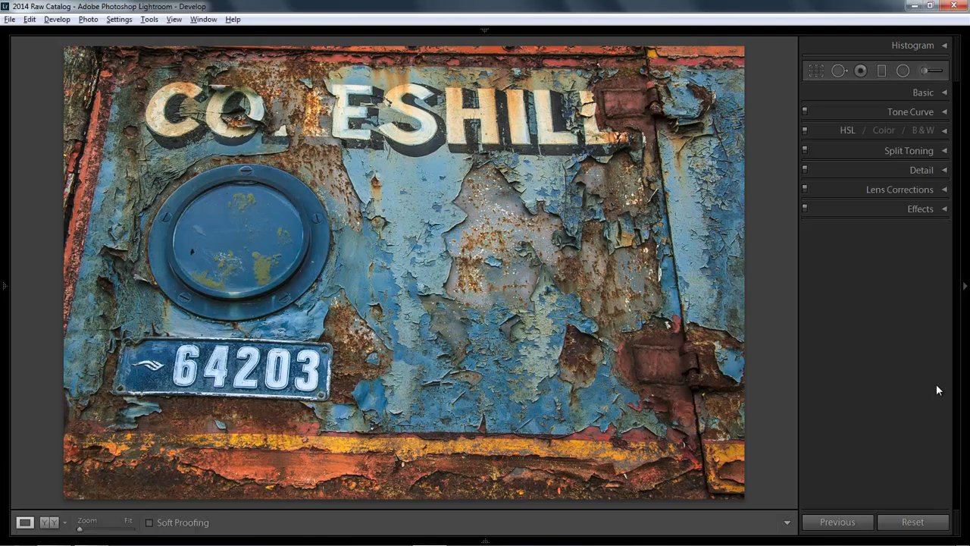
click(943, 95)
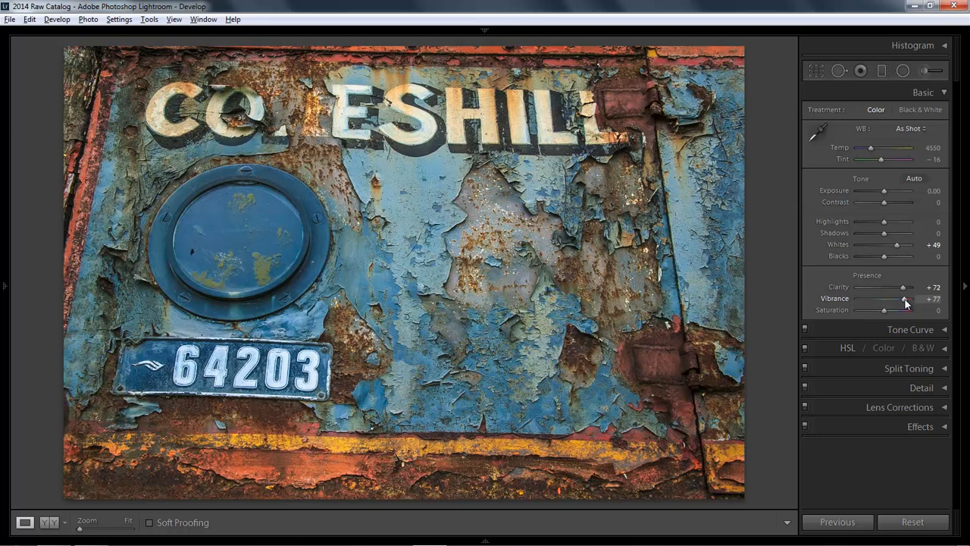
drag(905, 298, 905, 298)
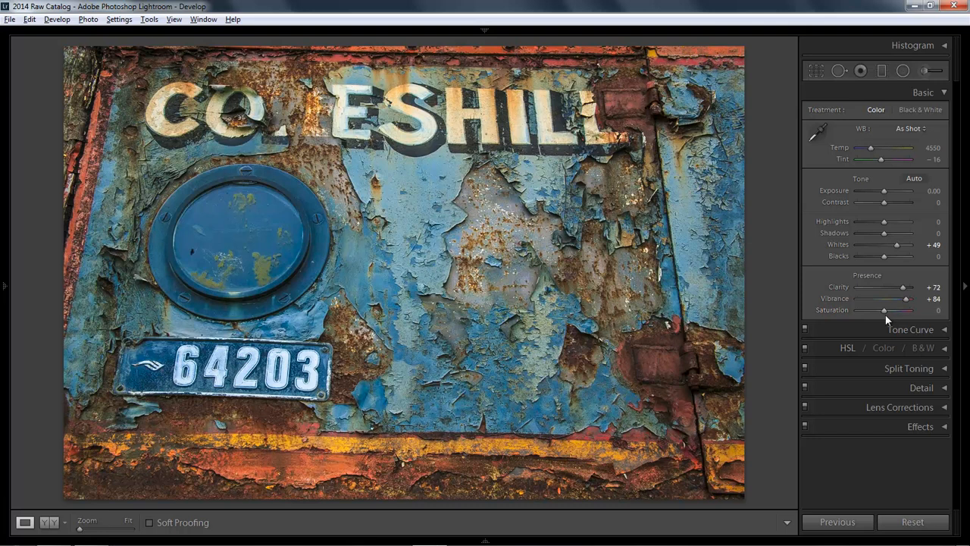
drag(885, 310, 904, 310)
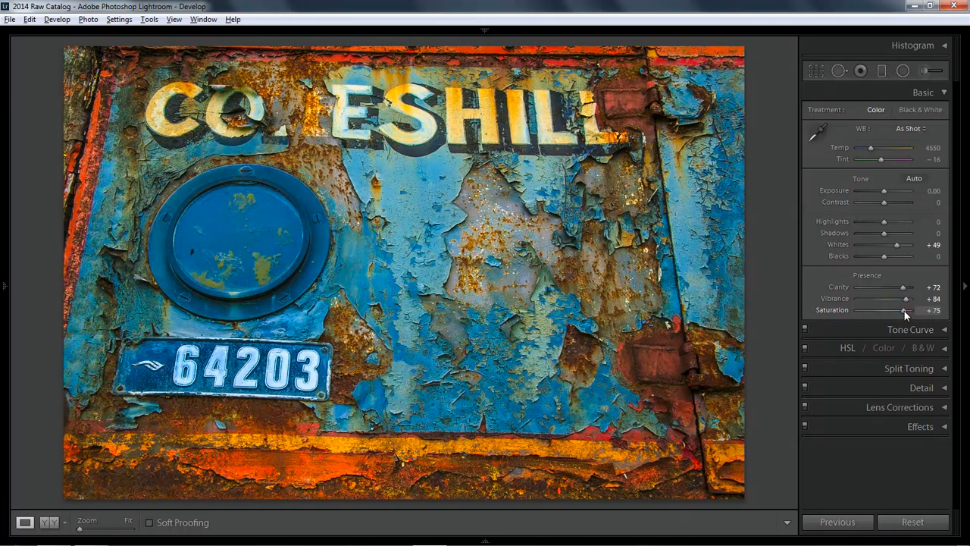
drag(904, 310, 901, 309)
click(946, 93)
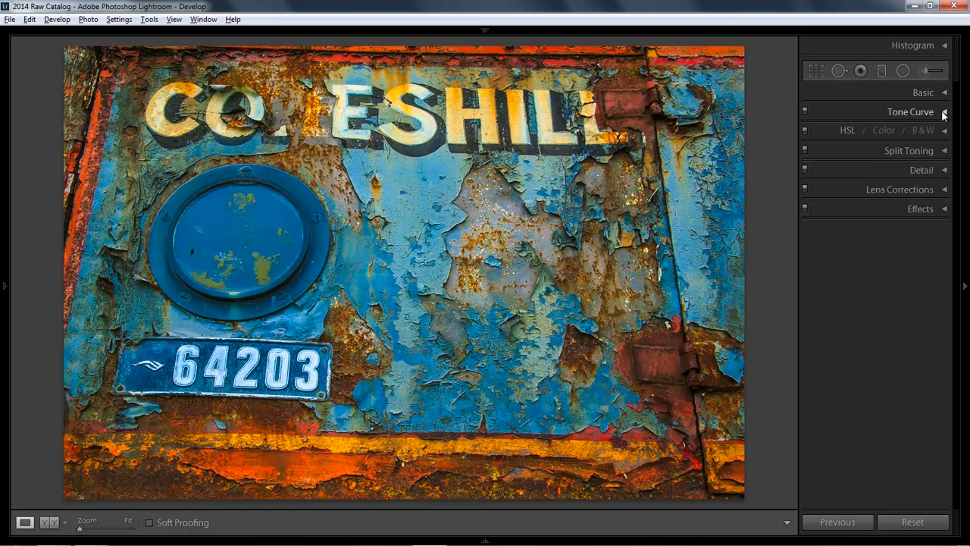
Reopen the Adjustment Brush and set its Saturation effect to -100, with brush size 5 and Flow 29.
click(926, 74)
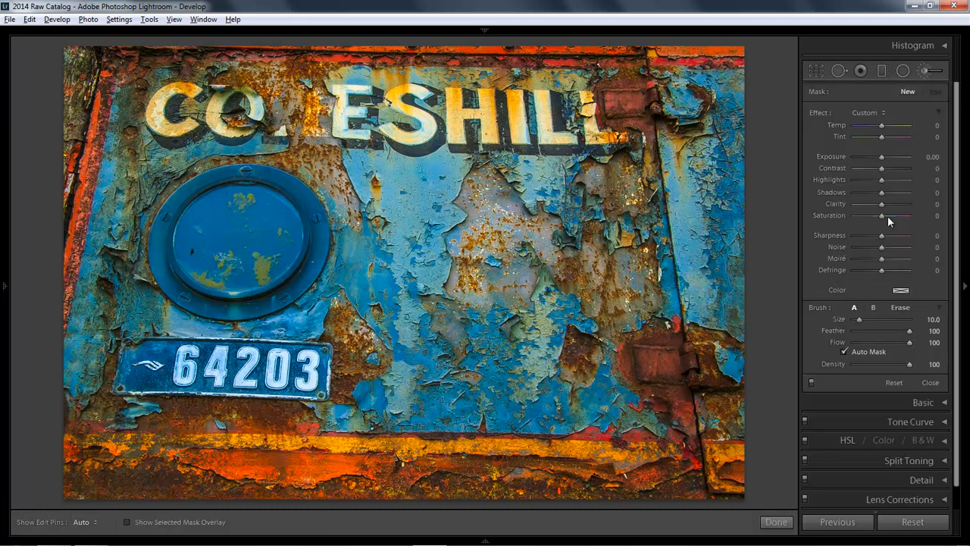
drag(880, 215, 848, 216)
scroll(704, 73, down, 2)
scroll(706, 73, down, 6)
drag(871, 342, 912, 342)
drag(869, 347, 870, 348)
Brush the -100 Saturation effect over the red and orange trim around the carriage, raising Flow to 61, then 88, with size 6.
key(h)
key(h)
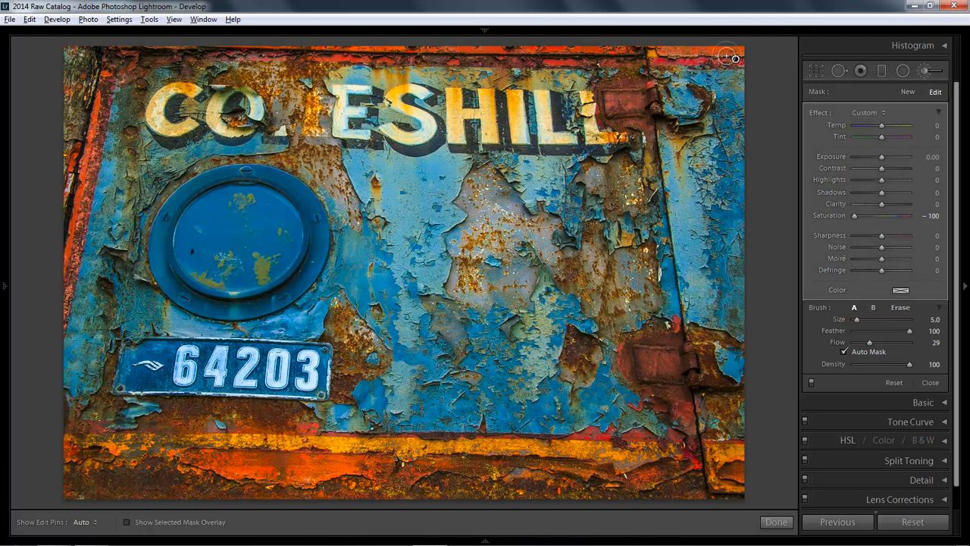
key(h)
key(h)
key(h)
key(h)
click(888, 343)
drag(889, 343, 888, 343)
key(h)
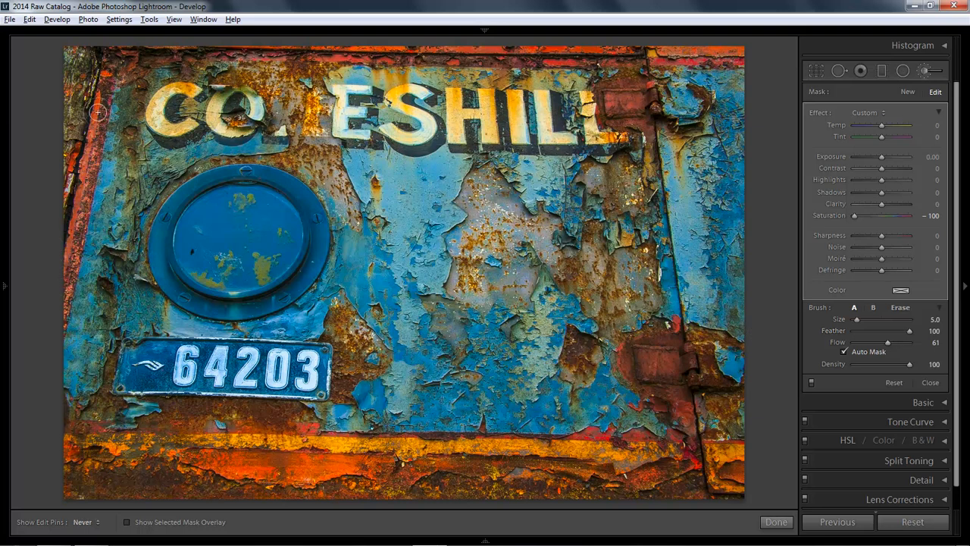
key(h)
key(h)
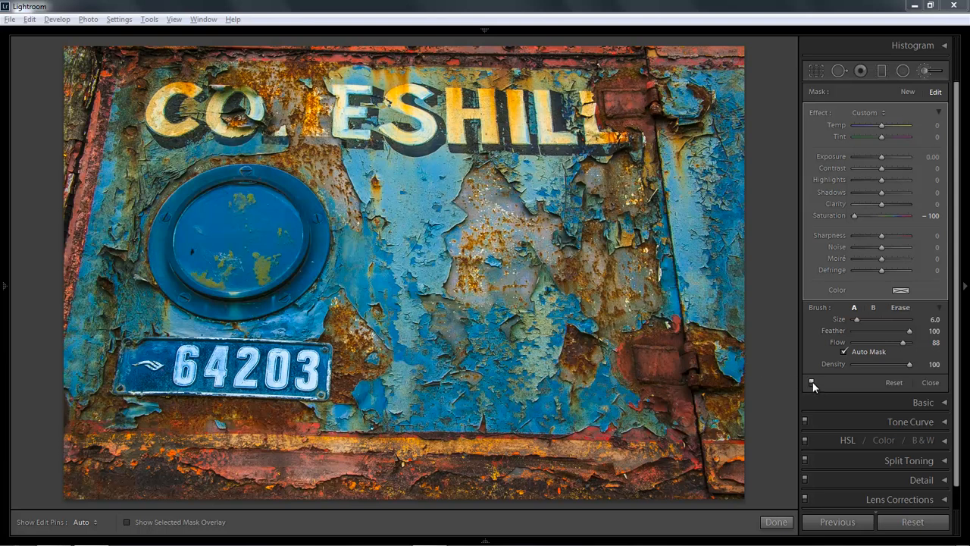
Compare the photo with and without the brush adjustments, and leave them enabled.
click(811, 383)
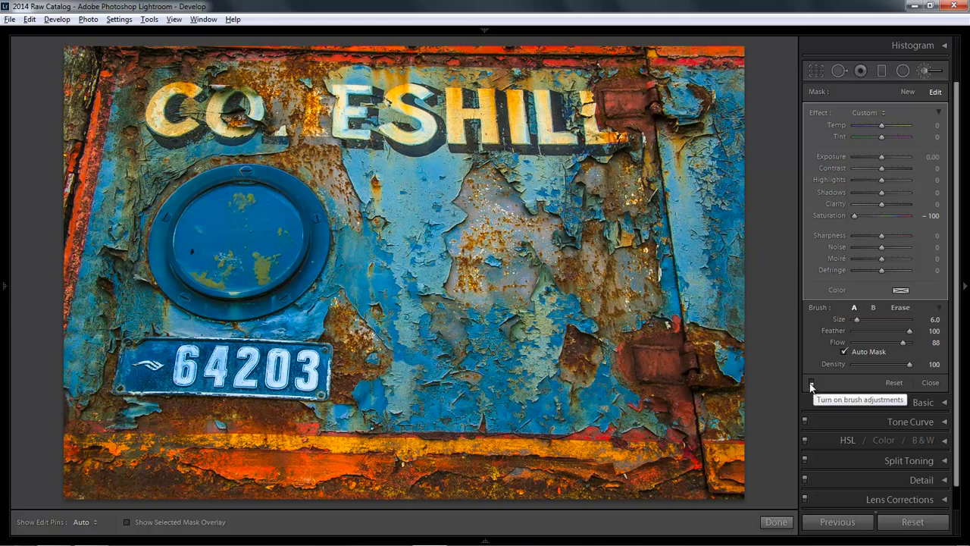
click(810, 383)
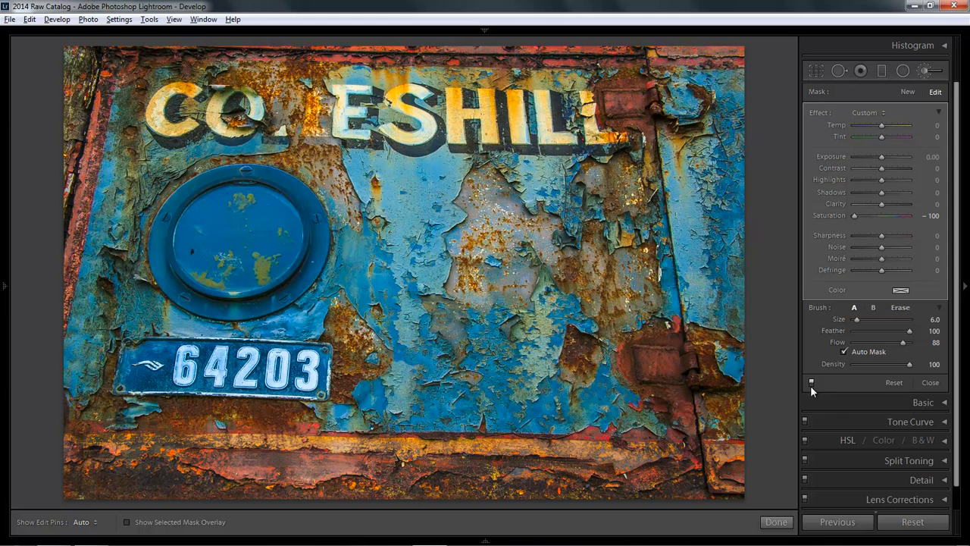
click(813, 382)
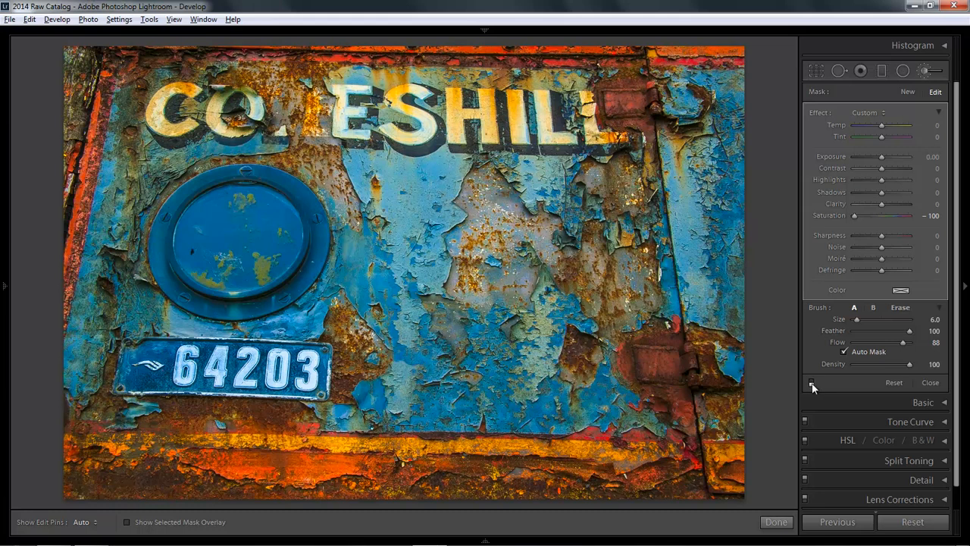
click(811, 382)
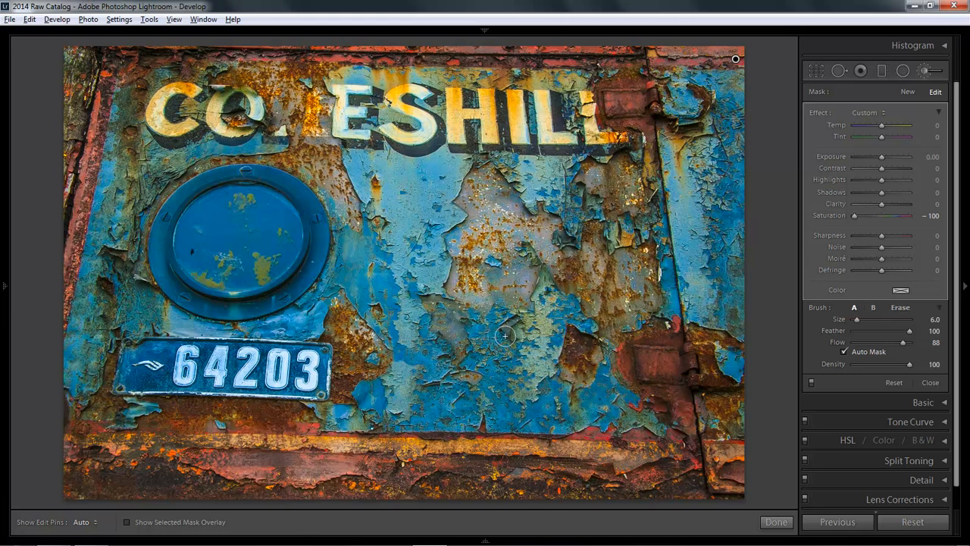
Start a new brush mask with Saturation -100 and paint it over the whole letter H.
key(z)
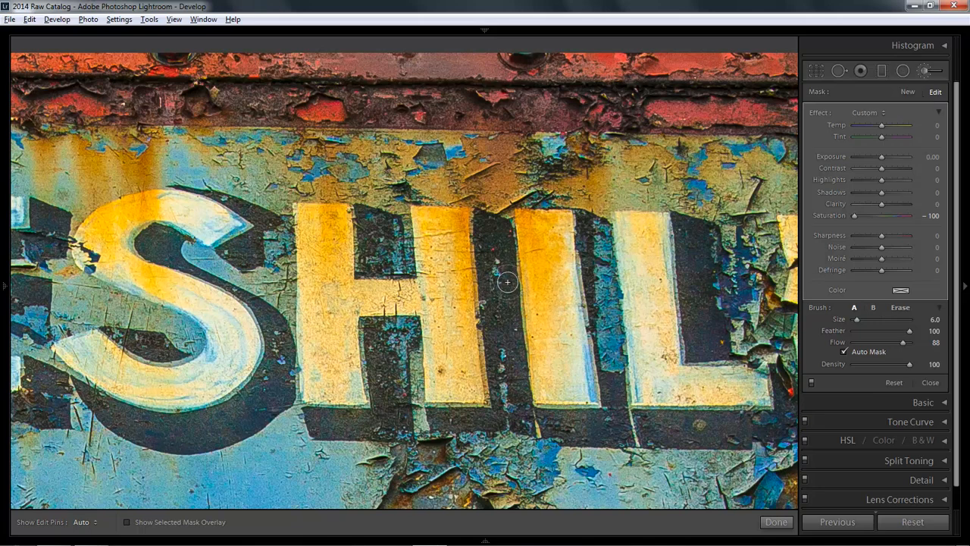
click(908, 91)
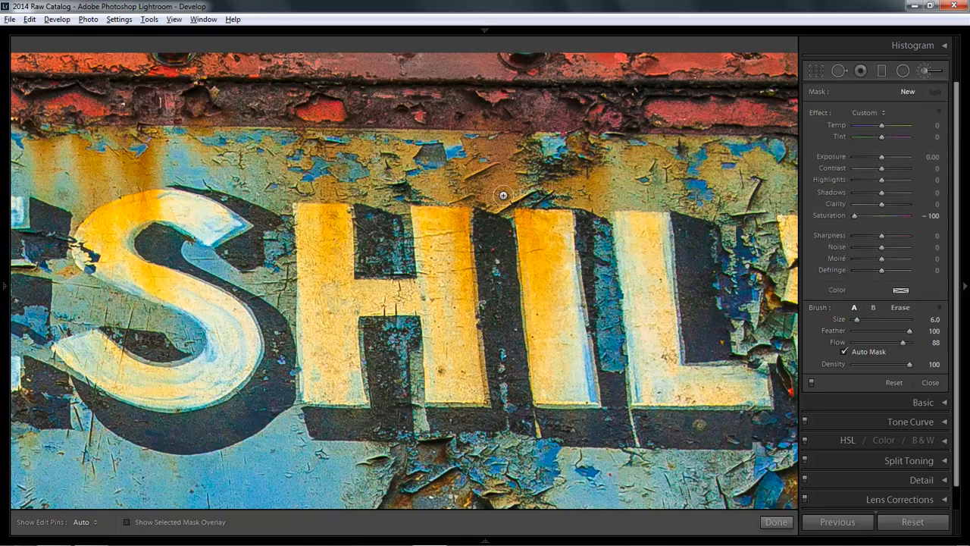
key(h)
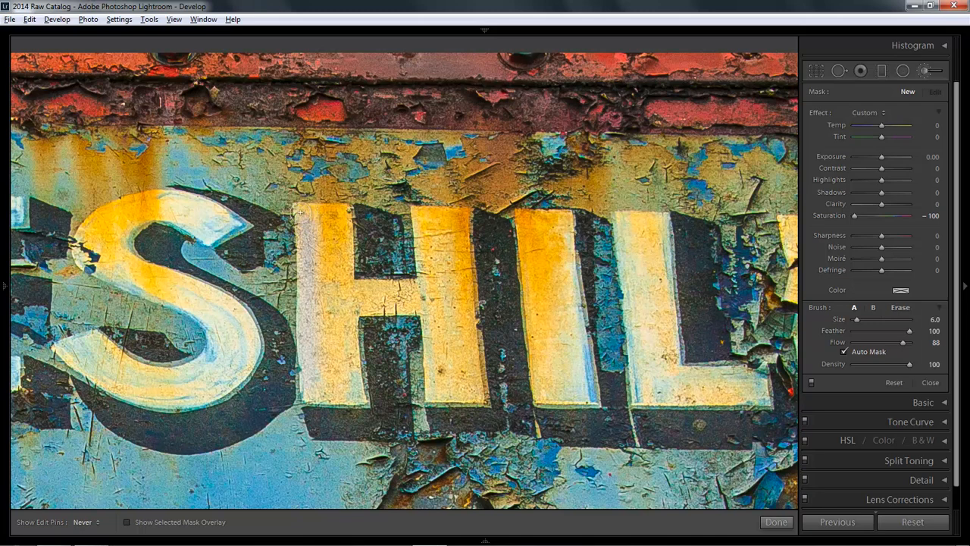
mouse_move(343, 212)
mouse_down()
mouse_move(348, 375)
mouse_move(350, 318)
mouse_move(335, 330)
mouse_move(313, 233)
mouse_up()
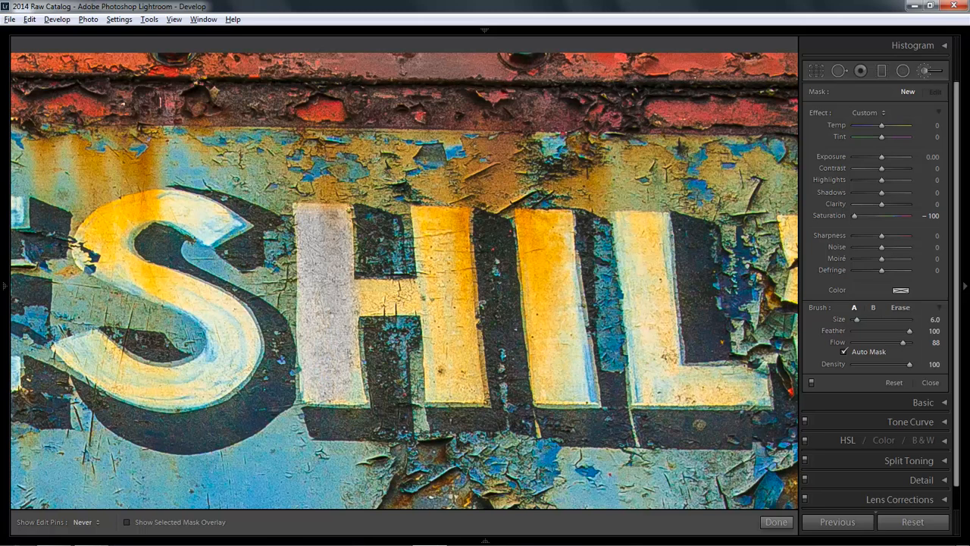
mouse_move(345, 309)
mouse_down()
mouse_move(398, 292)
mouse_move(424, 298)
mouse_move(382, 309)
mouse_up()
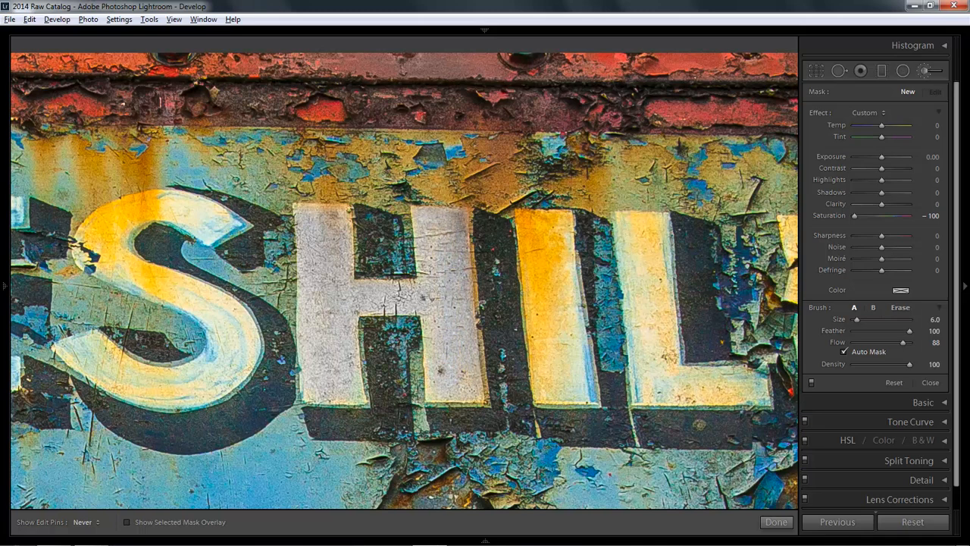
drag(364, 268, 361, 265)
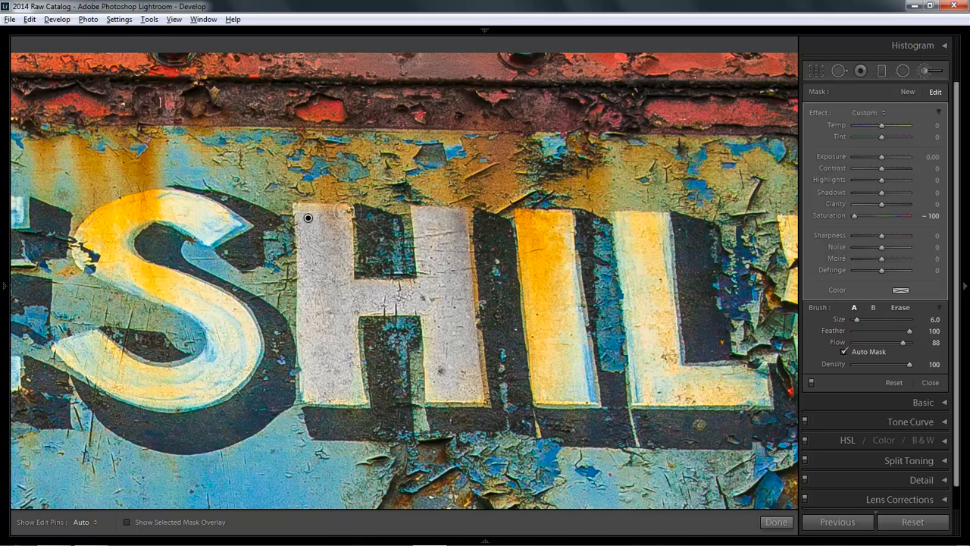
drag(336, 374, 352, 384)
Reduce the brush size to 3 and inspect the coverage of the letter H's mask with its overlay.
mouse_move(308, 218)
key(bracketleft)
key(h)
key(h)
mouse_move(310, 218)
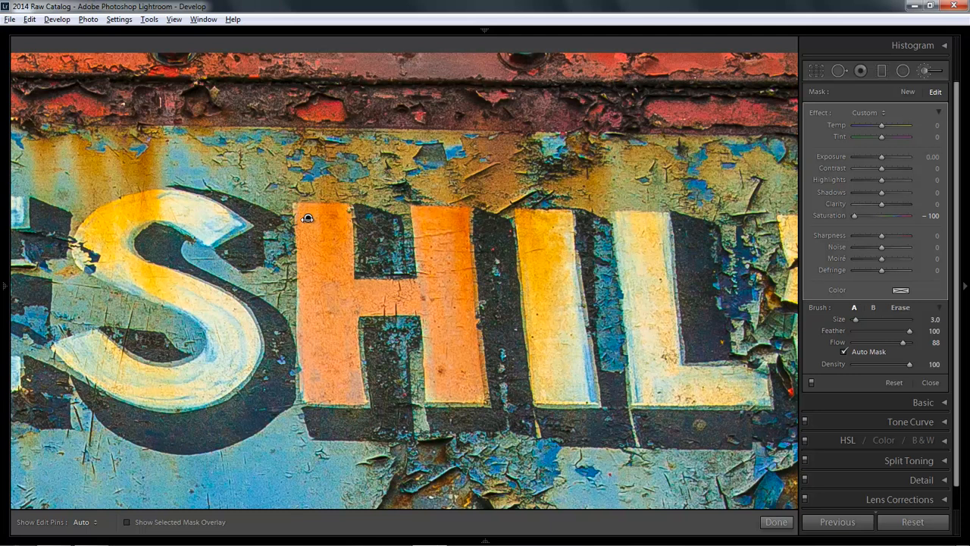
key(h)
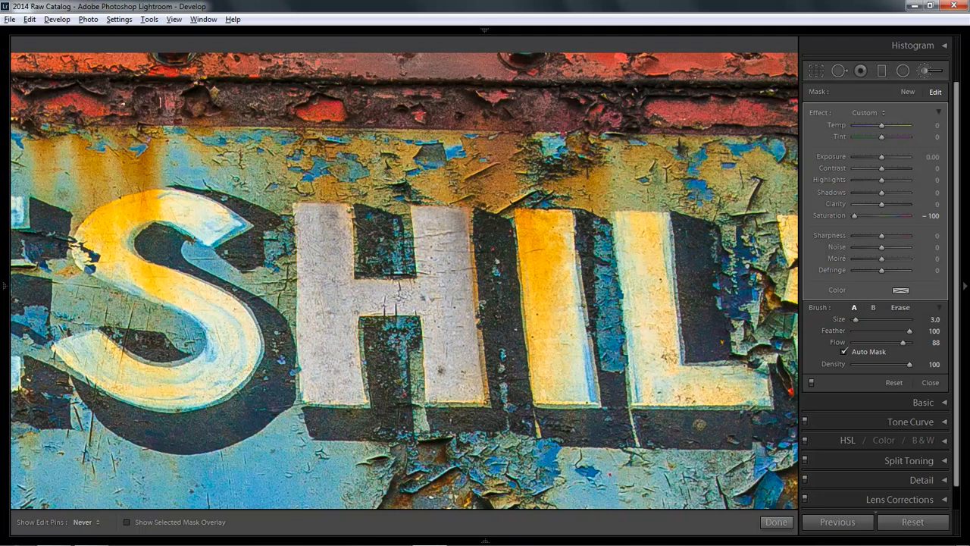
Reset the letter H mask's Saturation and raise it to 100.
key(h)
double_click(861, 217)
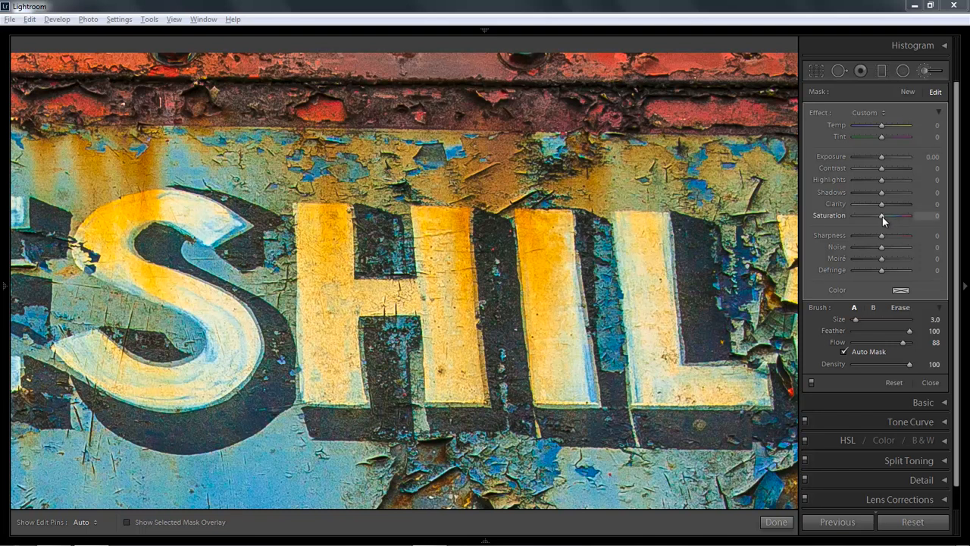
drag(882, 216, 928, 225)
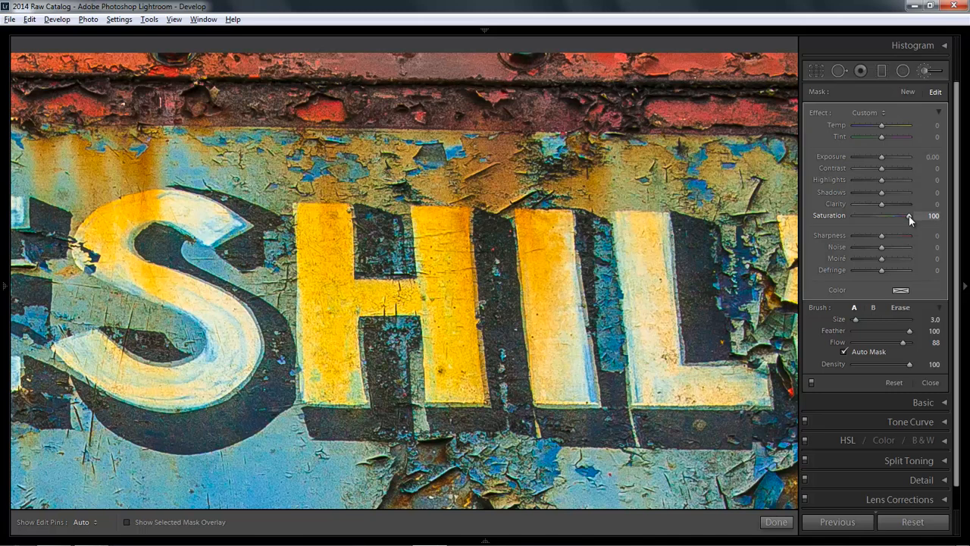
double_click(907, 215)
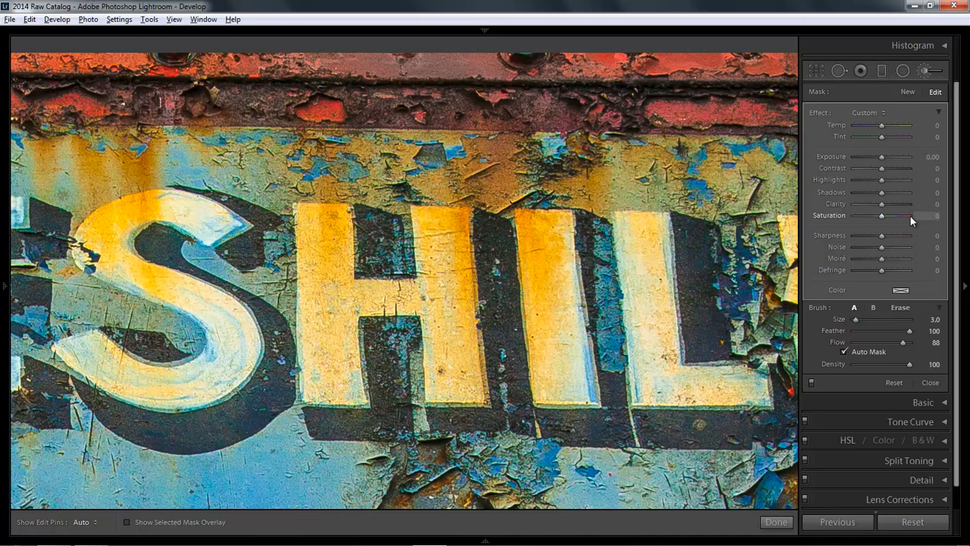
click(909, 215)
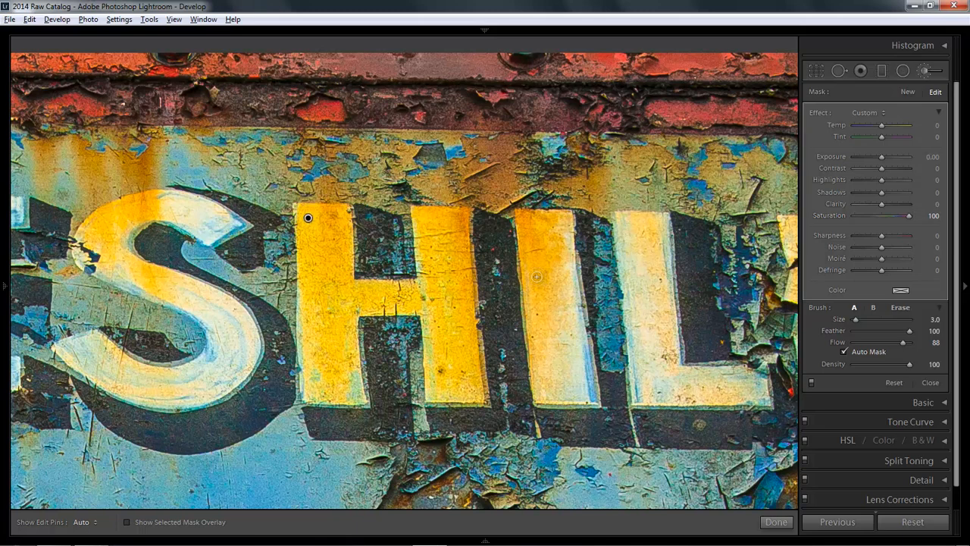
Extend the 100 Saturation mask over the I, S, L and remaining sign letters, using brush sizes 6 and 2.
scroll(527, 239, up, 3)
key(h)
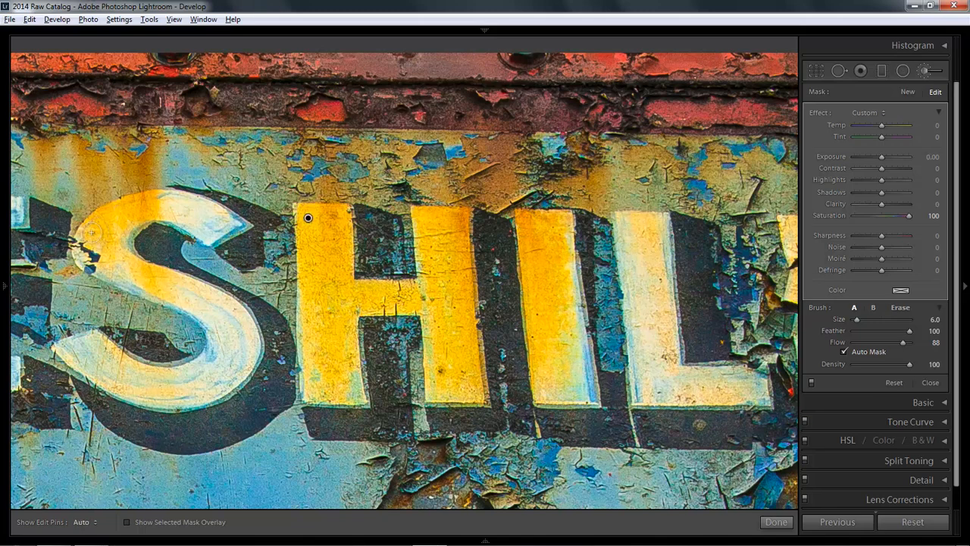
mouse_move(100, 231)
mouse_down()
mouse_move(163, 203)
mouse_move(131, 210)
mouse_move(202, 224)
mouse_up()
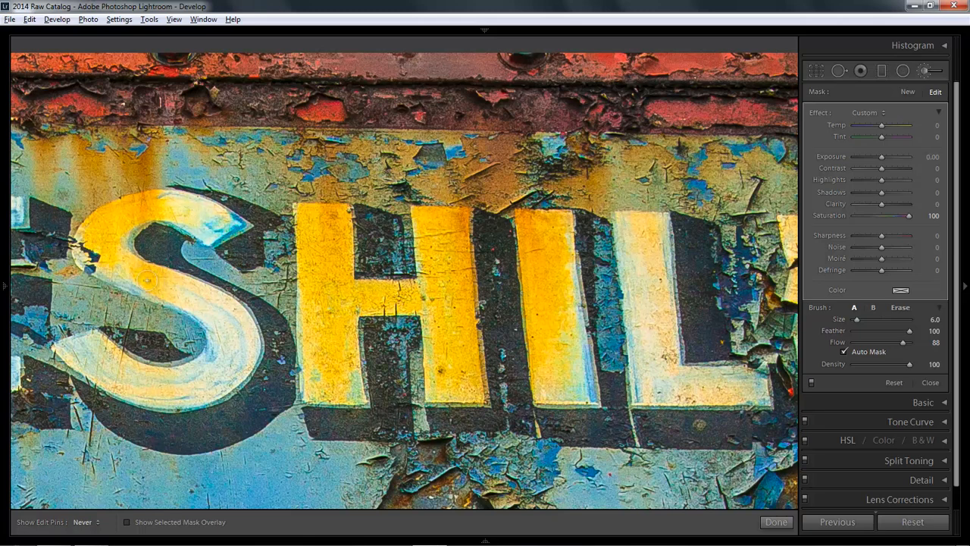
mouse_move(186, 304)
mouse_down()
mouse_move(209, 356)
mouse_move(201, 383)
mouse_move(107, 398)
mouse_up()
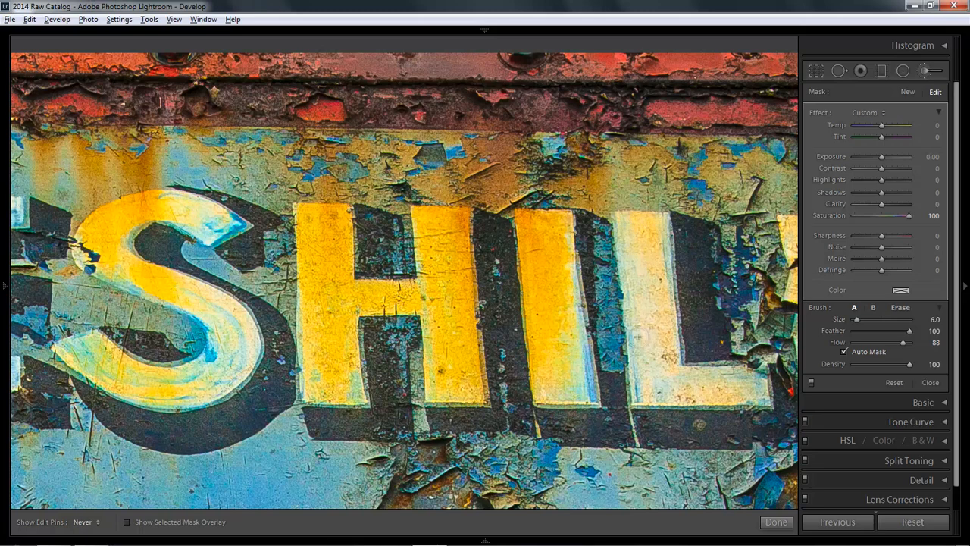
mouse_move(639, 226)
mouse_down()
mouse_move(657, 352)
mouse_move(670, 336)
mouse_move(674, 264)
mouse_move(655, 343)
mouse_move(658, 392)
mouse_move(658, 378)
mouse_move(683, 372)
mouse_move(646, 375)
mouse_move(742, 385)
mouse_move(758, 375)
mouse_move(706, 372)
mouse_move(656, 397)
mouse_up()
key(h)
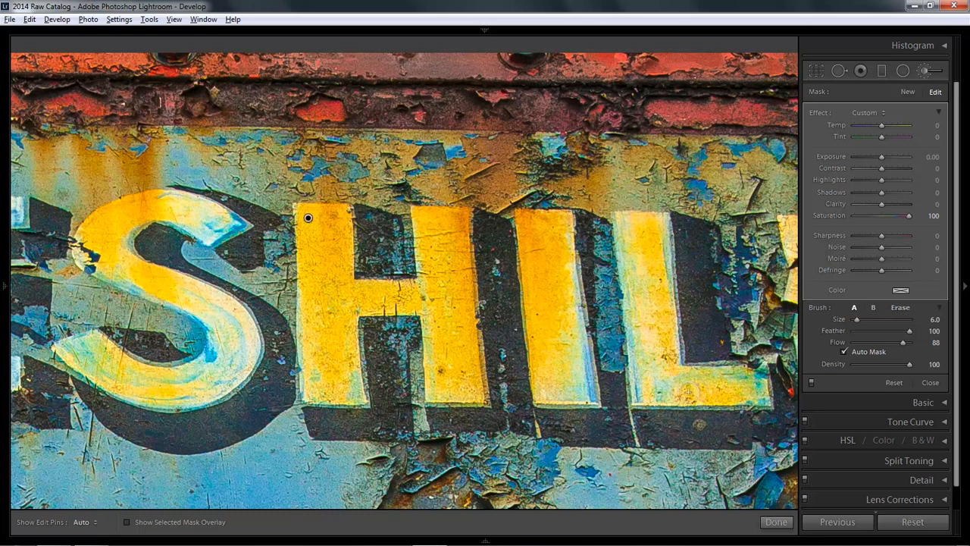
key(z)
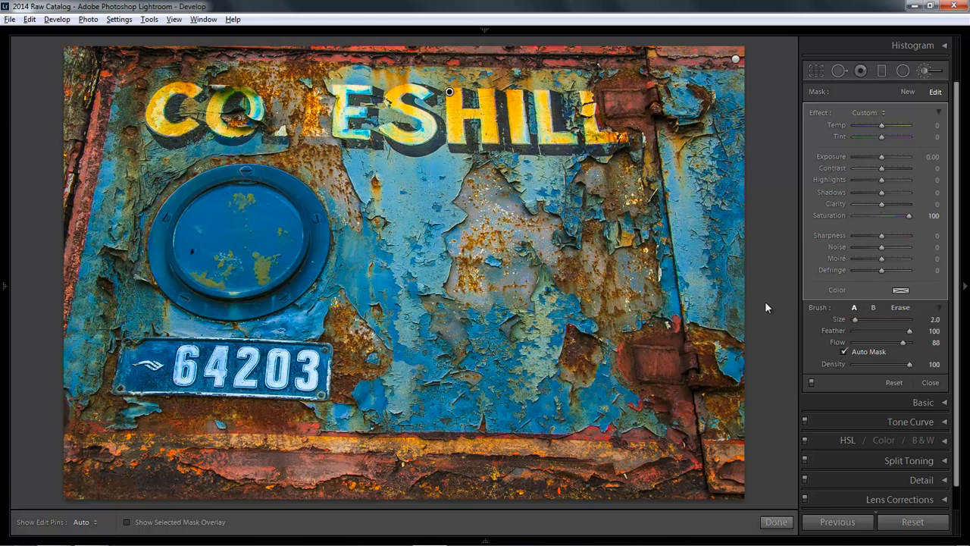
key(F7)
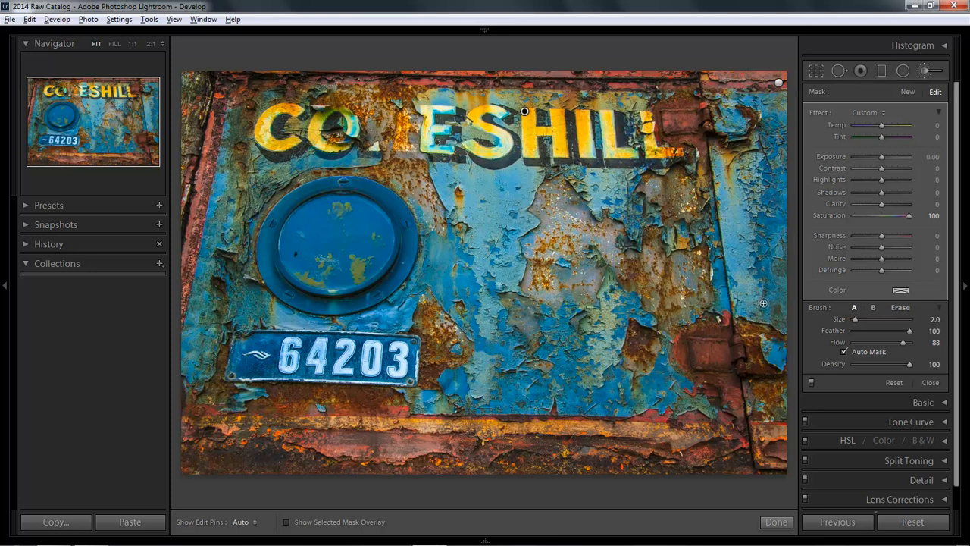
key(F7)
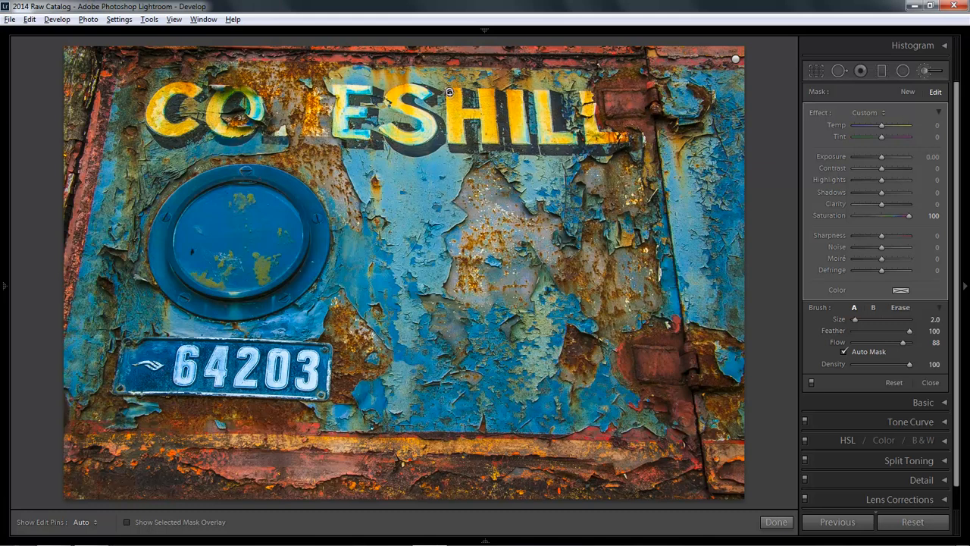
Delete the desaturation mask pinned near the photo's upper-right corner, and undo the deletion.
click(734, 59)
key(Delete)
key(ctrl+z)
Start a new mask with Saturation -100 and brush across the blue number plate's background behind the digits.
click(909, 92)
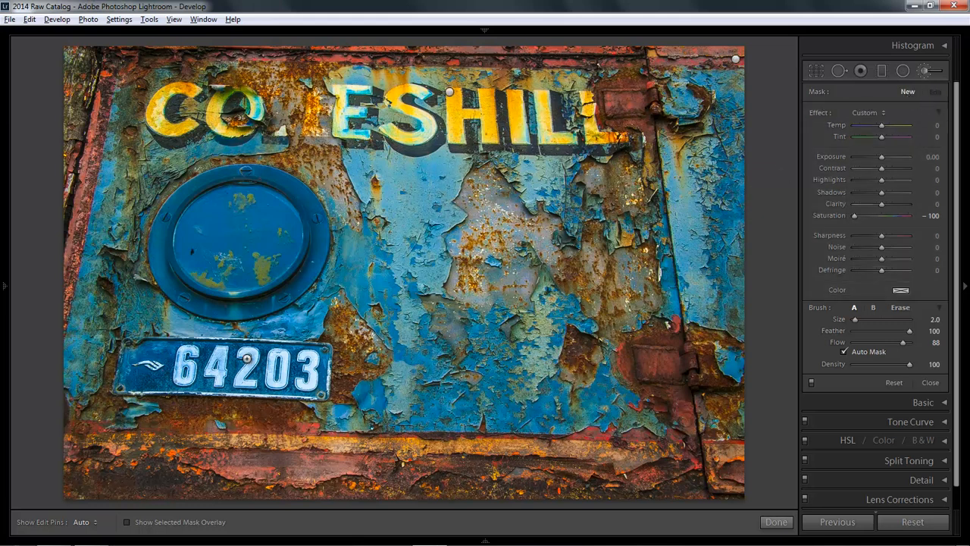
key(h)
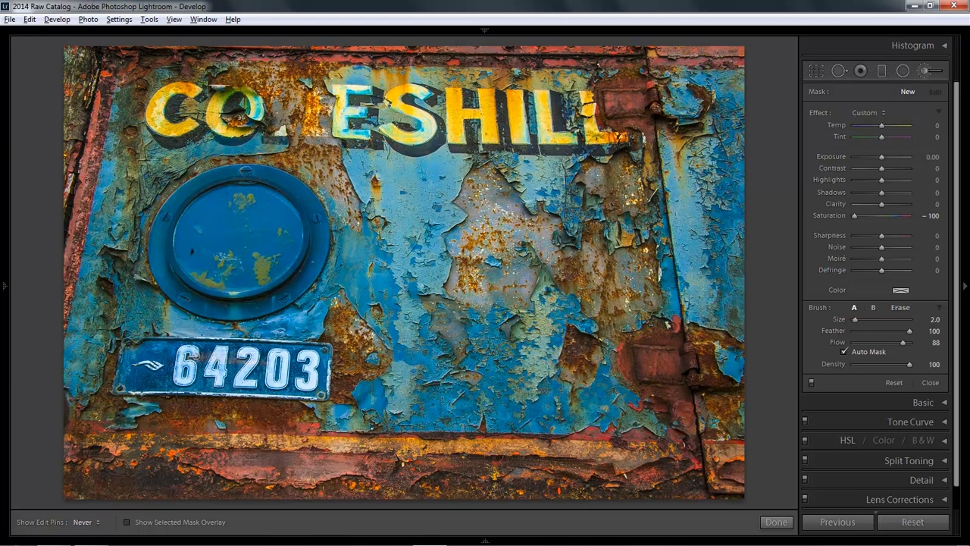
drag(337, 350, 341, 349)
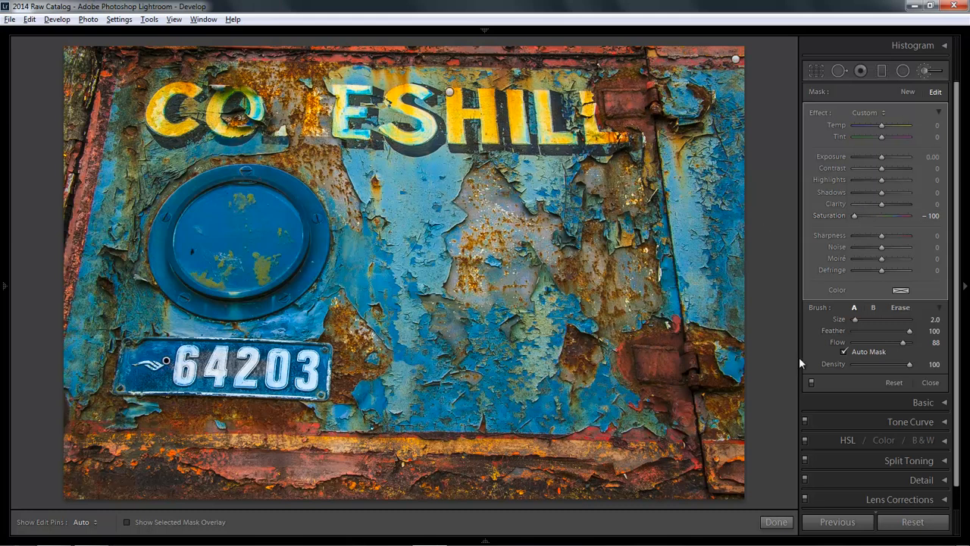
Set the brush to size 5, Feather 0 and Flow 100, and desaturate the number plate's left rim.
drag(903, 343, 911, 342)
key(z)
drag(183, 474, 596, 105)
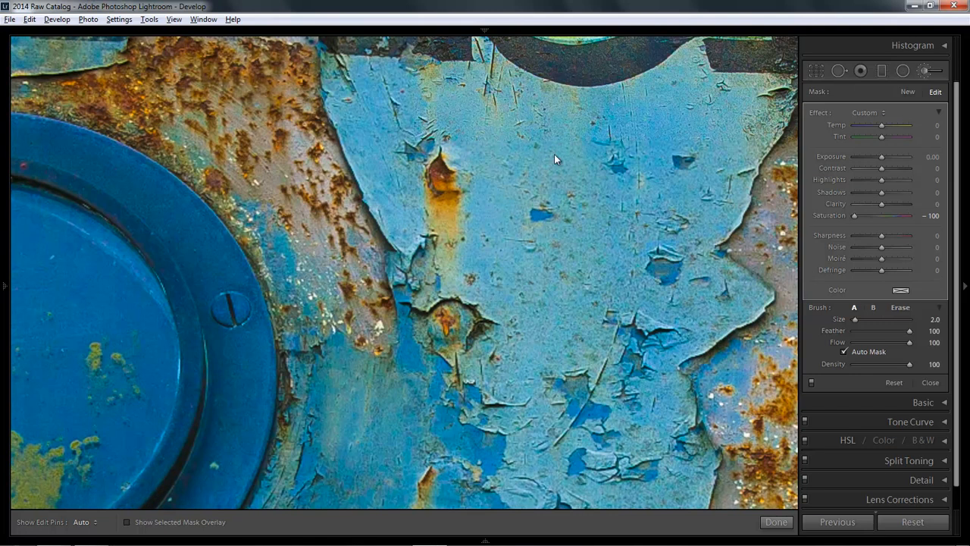
drag(554, 160, 200, 394)
drag(473, 194, 606, 117)
key(bracketright)
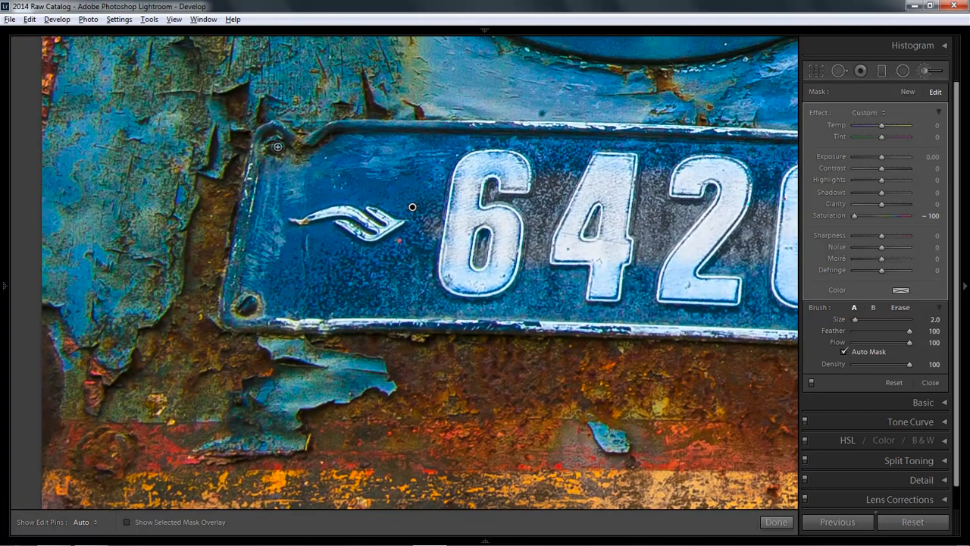
key(bracketright)
key(bracketright)
key(shift+bracketleft)
key(shift+bracketleft)
key(shift+bracketleft)
key(shift+bracketleft)
key(h)
mouse_move(250, 216)
mouse_down()
mouse_move(234, 270)
mouse_move(251, 201)
mouse_move(233, 297)
mouse_move(236, 310)
mouse_move(253, 312)
mouse_move(244, 319)
mouse_move(232, 315)
mouse_move(235, 266)
mouse_up()
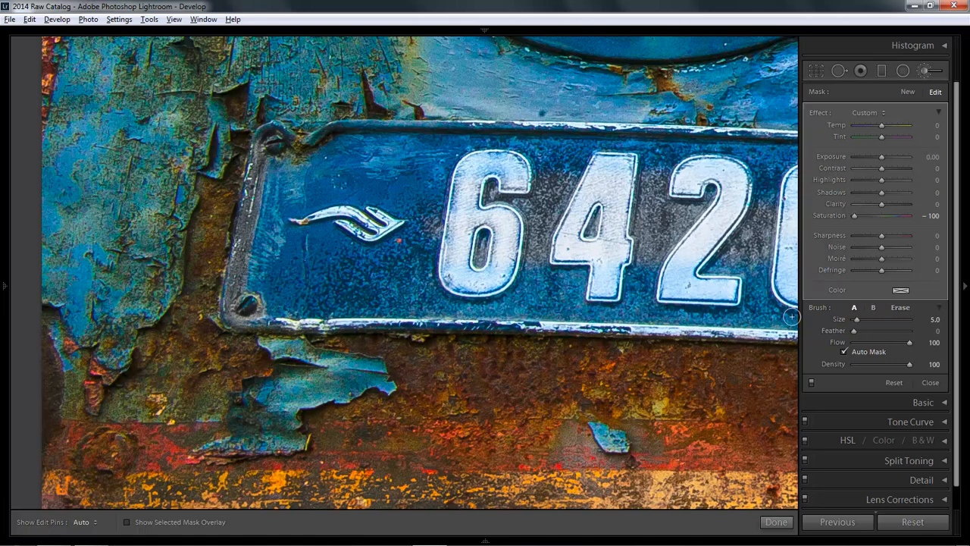
Set the brush's Feather to 27 and desaturate the number plate's upper, right and lower rims.
key(h)
drag(854, 331, 869, 332)
mouse_move(265, 161)
mouse_down()
mouse_move(266, 138)
mouse_move(362, 131)
mouse_move(775, 143)
mouse_move(288, 168)
mouse_up()
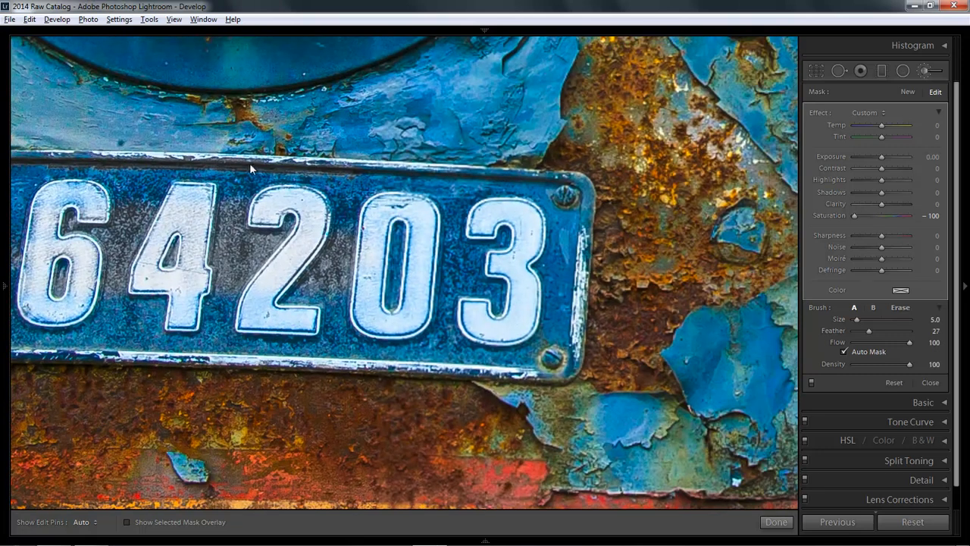
key(h)
drag(322, 177, 495, 175)
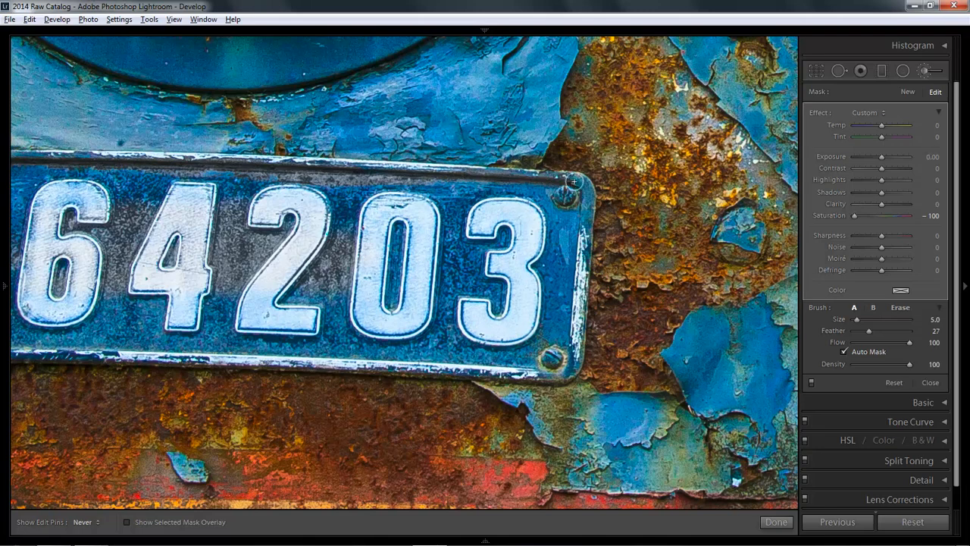
drag(585, 224, 584, 258)
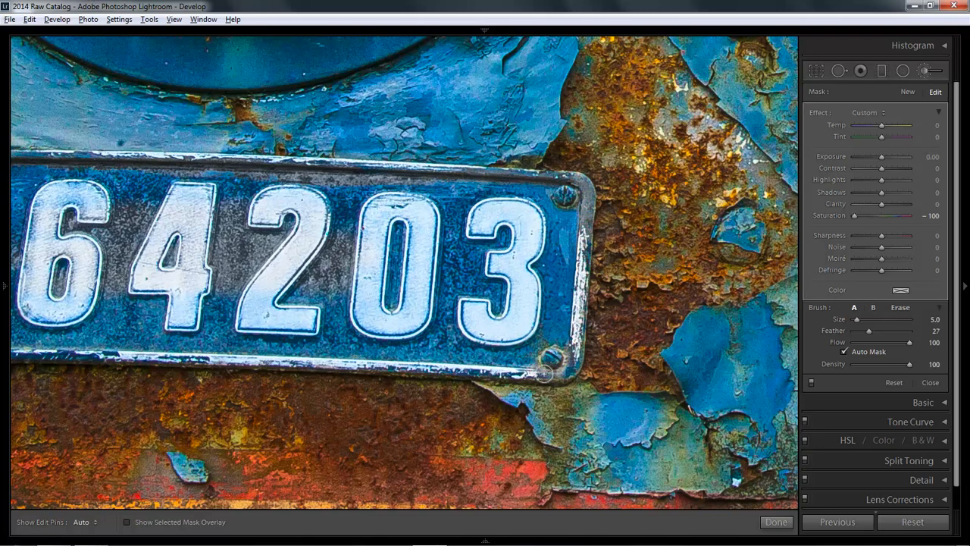
mouse_move(410, 368)
mouse_down()
mouse_move(78, 350)
mouse_move(144, 332)
mouse_move(444, 304)
mouse_move(699, 257)
mouse_up()
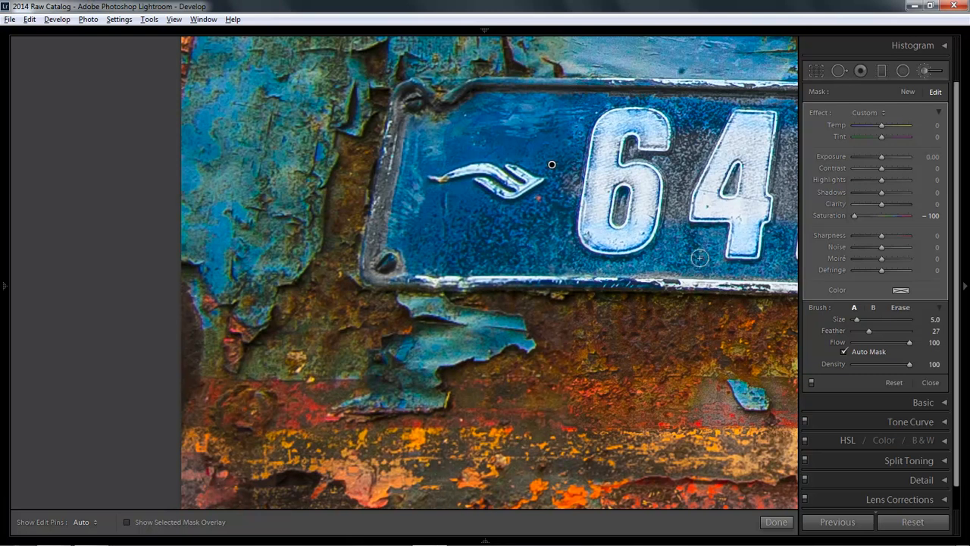
drag(620, 283, 442, 279)
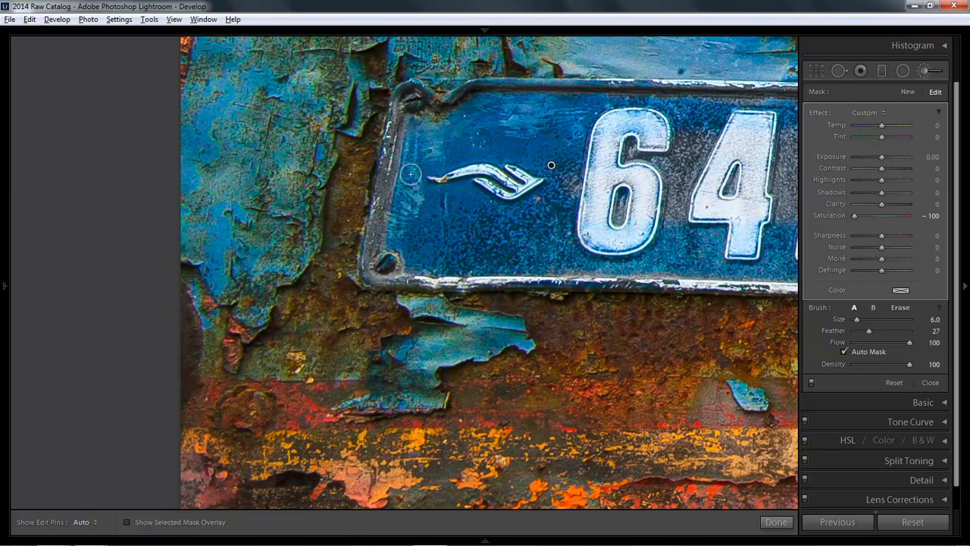
Desaturate the remaining blue background of the number plate, around the emblem and all the digits, with a size 9 brush.
mouse_move(409, 163)
mouse_down()
mouse_move(443, 118)
mouse_move(630, 103)
mouse_move(667, 115)
mouse_move(493, 112)
mouse_move(426, 133)
mouse_move(390, 254)
mouse_move(453, 248)
mouse_move(743, 269)
mouse_move(432, 271)
mouse_move(507, 244)
mouse_move(429, 230)
mouse_move(436, 218)
mouse_move(560, 201)
mouse_move(567, 187)
mouse_move(407, 187)
mouse_move(443, 159)
mouse_move(520, 130)
mouse_move(514, 121)
mouse_move(519, 131)
mouse_move(713, 118)
mouse_move(603, 109)
mouse_move(737, 99)
mouse_move(488, 117)
mouse_move(506, 174)
mouse_move(657, 178)
mouse_move(760, 221)
mouse_move(550, 247)
mouse_move(728, 241)
mouse_move(608, 257)
mouse_move(665, 247)
mouse_up()
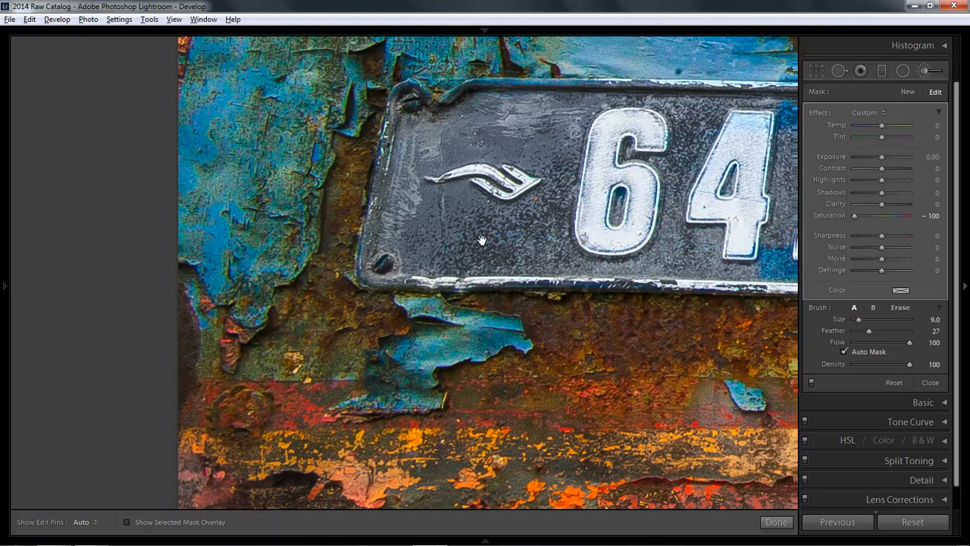
drag(482, 240, 294, 251)
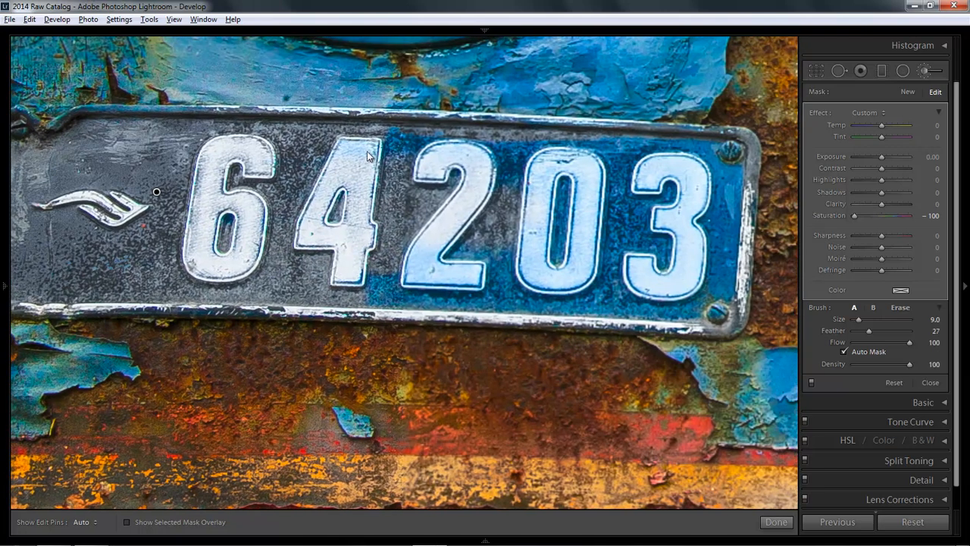
mouse_move(409, 148)
mouse_down()
mouse_move(324, 143)
mouse_move(472, 140)
mouse_move(377, 141)
mouse_move(344, 130)
mouse_move(466, 132)
mouse_move(730, 149)
mouse_move(721, 309)
mouse_move(538, 309)
mouse_move(337, 293)
mouse_move(428, 267)
mouse_up()
mouse_move(635, 277)
mouse_down()
mouse_move(403, 288)
mouse_move(646, 269)
mouse_move(522, 295)
mouse_move(551, 256)
mouse_move(527, 240)
mouse_move(567, 237)
mouse_move(476, 230)
mouse_move(654, 216)
mouse_move(648, 198)
mouse_move(569, 194)
mouse_move(671, 185)
mouse_move(619, 160)
mouse_move(663, 157)
mouse_move(461, 148)
mouse_move(562, 168)
mouse_move(415, 196)
mouse_move(533, 211)
mouse_move(331, 218)
mouse_move(502, 197)
mouse_move(476, 194)
mouse_move(549, 141)
mouse_move(509, 163)
mouse_move(553, 216)
mouse_move(516, 299)
mouse_move(578, 207)
mouse_move(520, 143)
mouse_move(500, 145)
mouse_move(525, 87)
mouse_move(507, 118)
mouse_move(521, 92)
mouse_move(546, 114)
mouse_move(514, 173)
mouse_move(472, 296)
mouse_move(521, 240)
mouse_up()
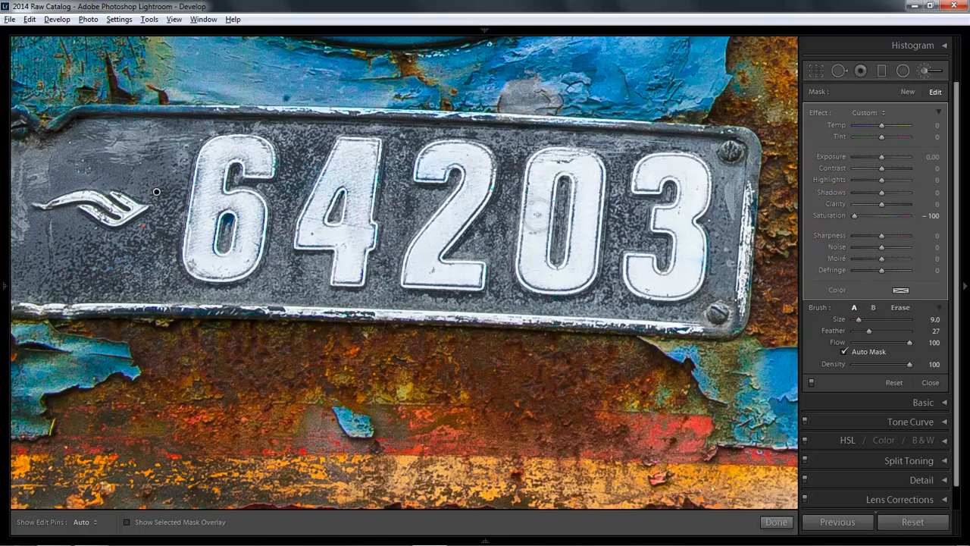
Erase the desaturation spill from the blue paint above the number plate, reducing the eraser size to 4.
click(900, 308)
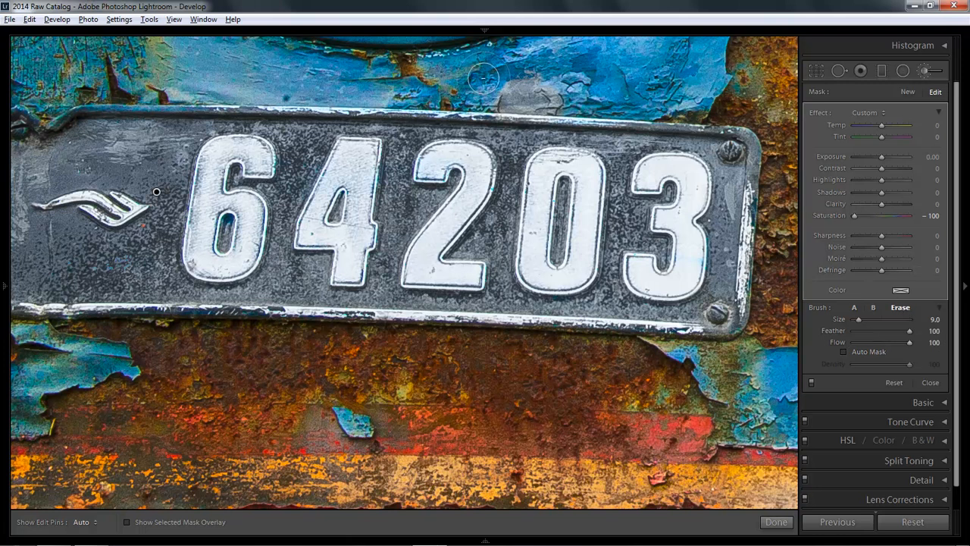
mouse_move(550, 79)
mouse_down()
mouse_move(491, 83)
mouse_move(569, 93)
mouse_move(455, 94)
mouse_move(546, 100)
mouse_move(499, 99)
mouse_up()
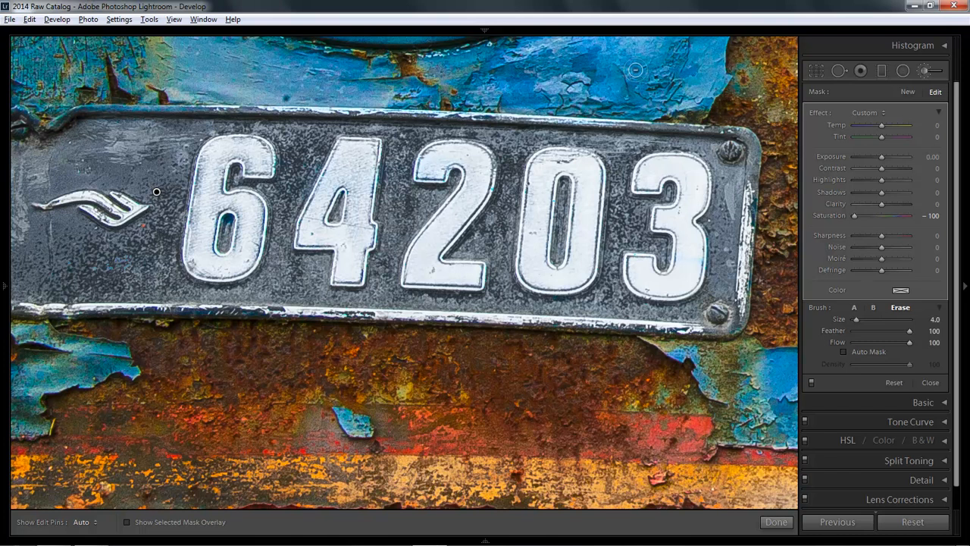
key(z)
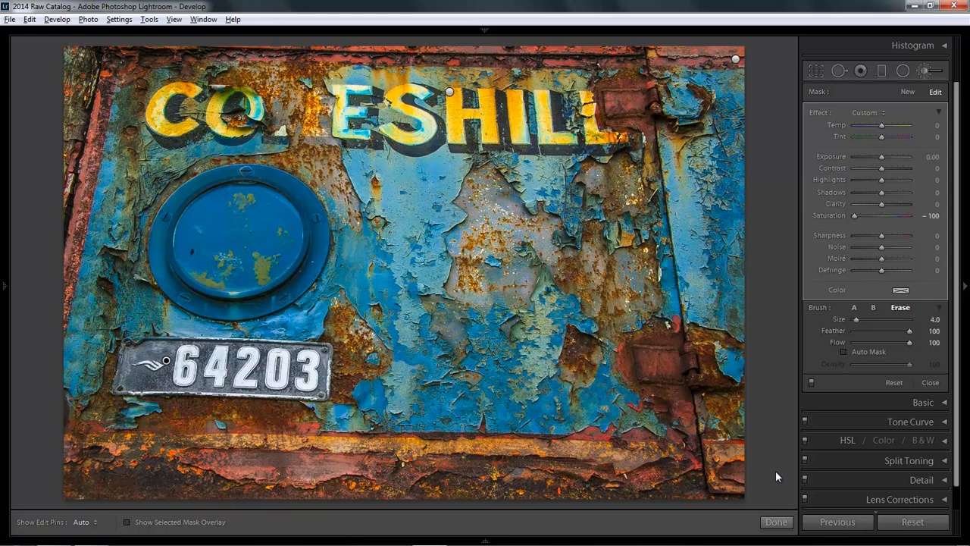
Finish the Adjustment Brush edits and show the histogram and the Basic adjustments.
click(775, 523)
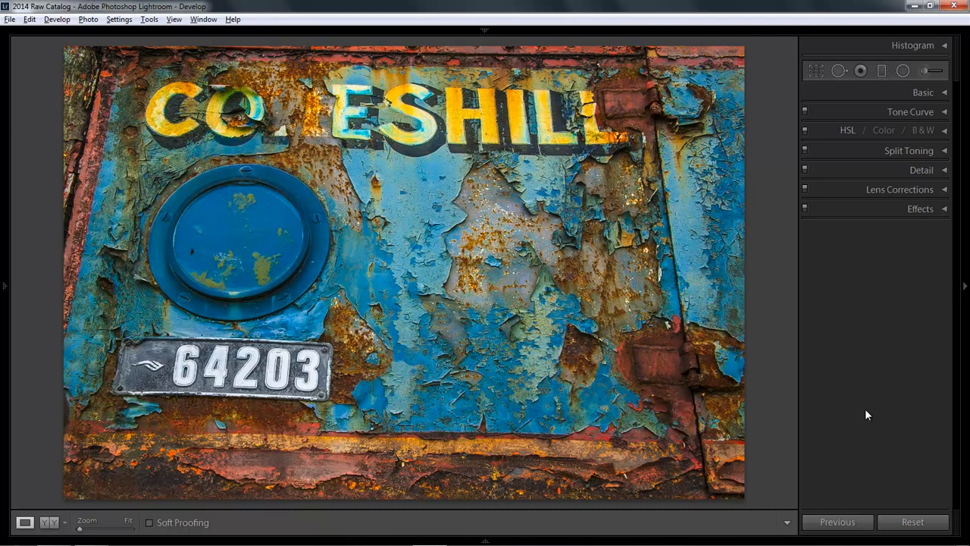
click(944, 47)
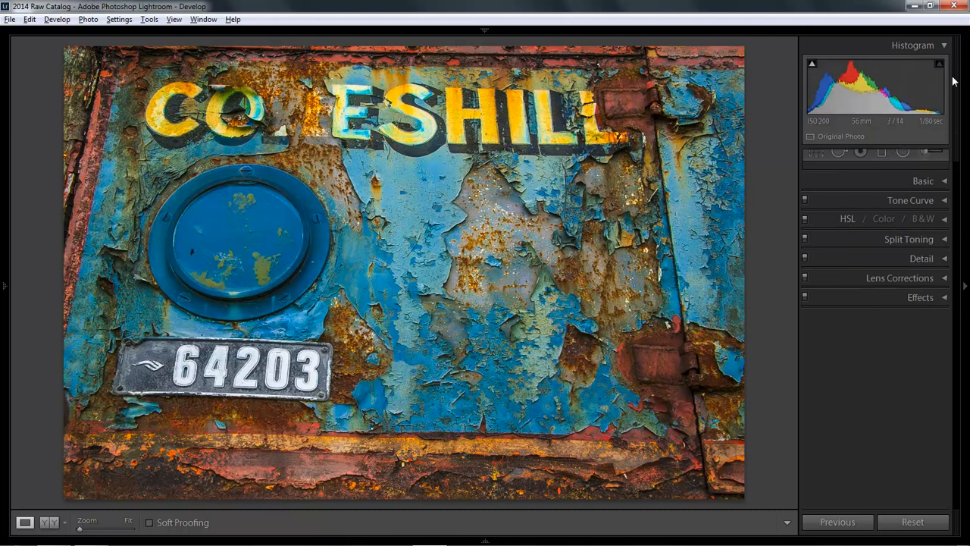
click(944, 181)
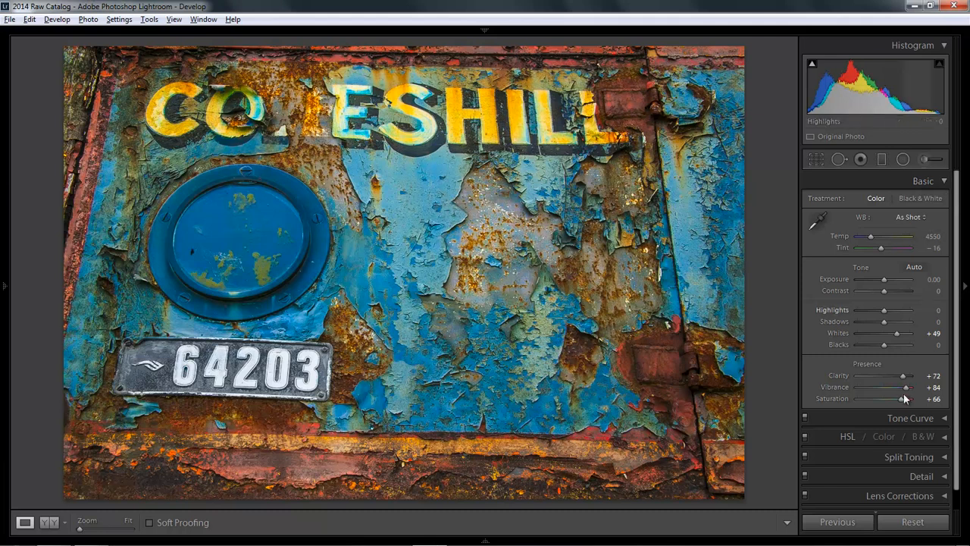